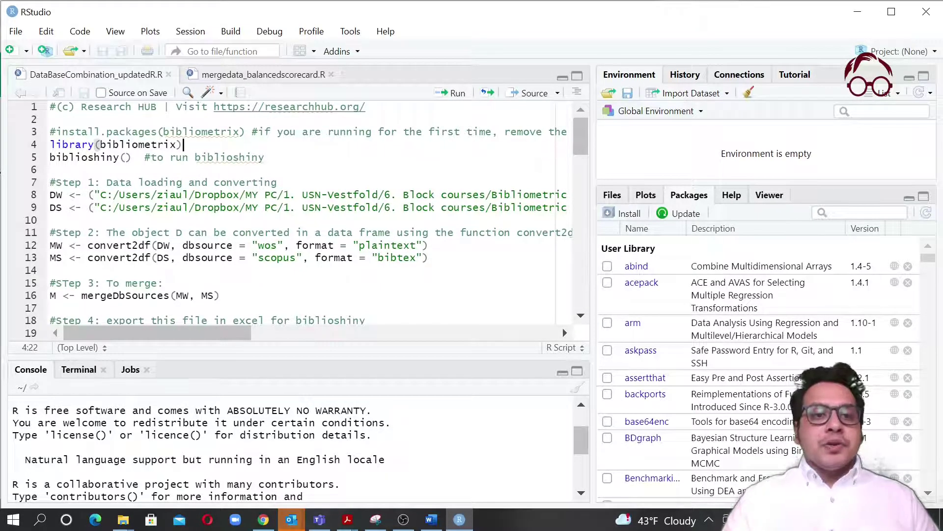
# Step: Look over the command history, the environment contents and the plots area
pyautogui.click(220, 157)
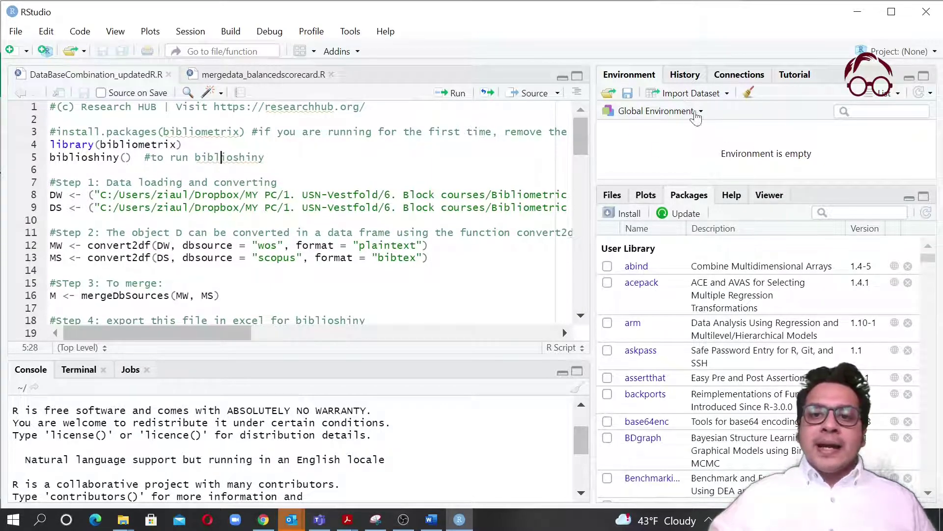
pyautogui.click(686, 77)
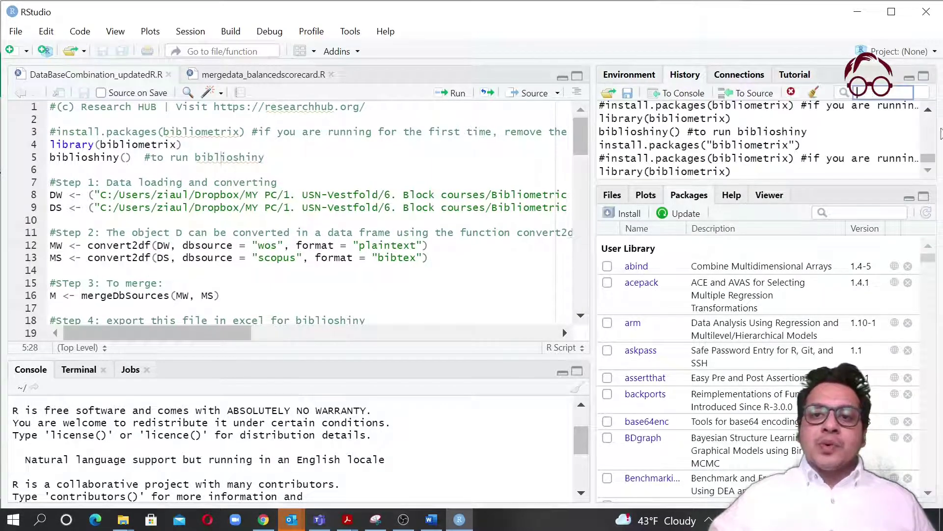
pyautogui.click(632, 77)
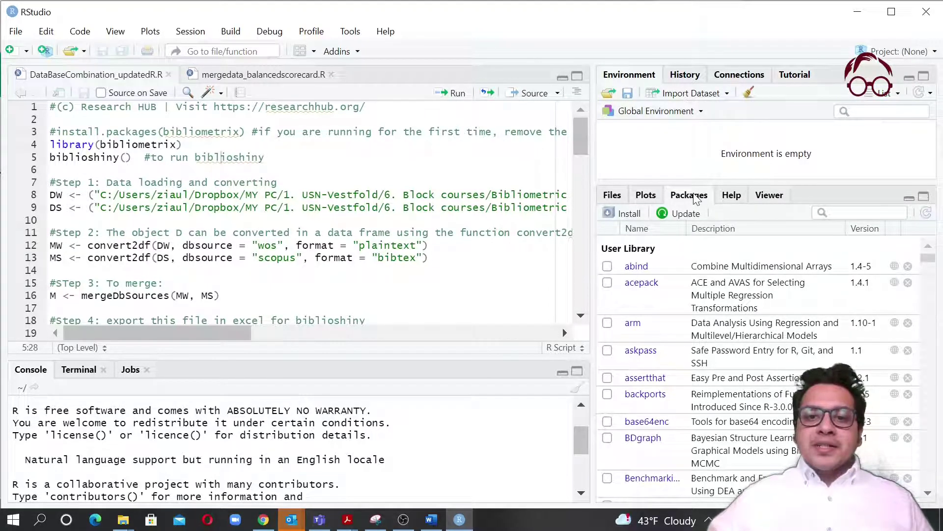
pyautogui.click(651, 194)
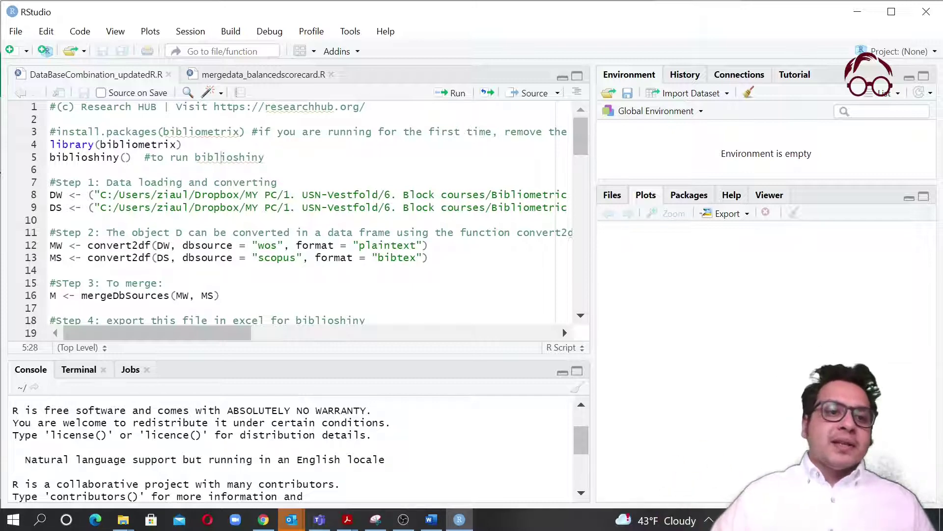
# Step: Uncomment the install.packages(bibliometrix) line in the script
pyautogui.moveTo(100, 144); pyautogui.dragTo(176, 145)
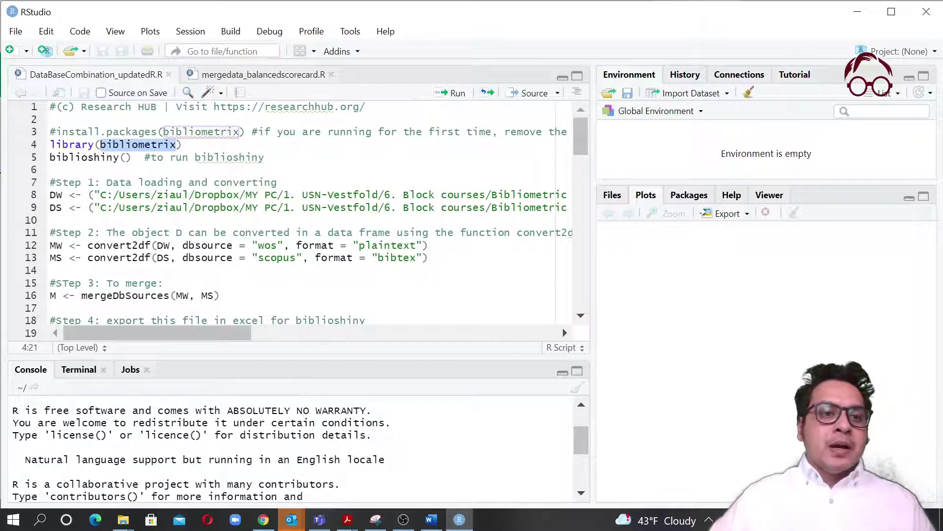
pyautogui.click(56, 131)
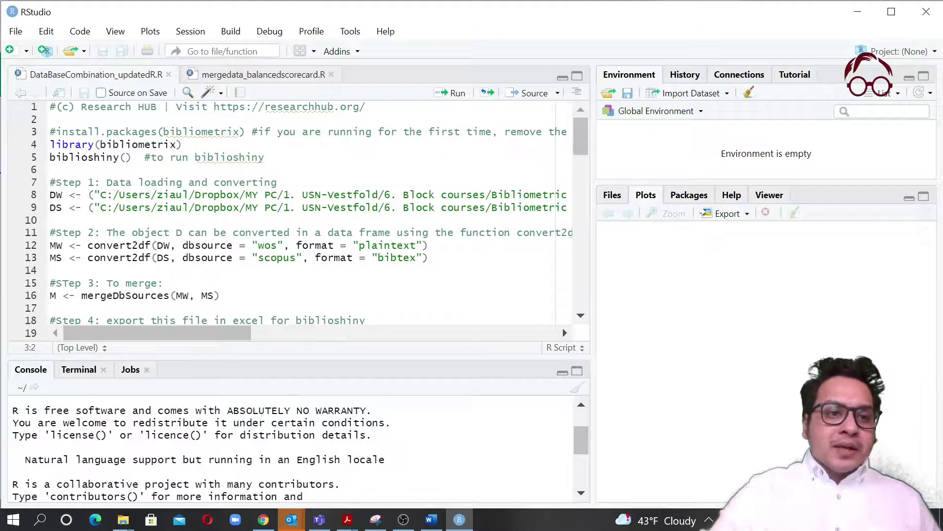
pyautogui.press('BackSpace')
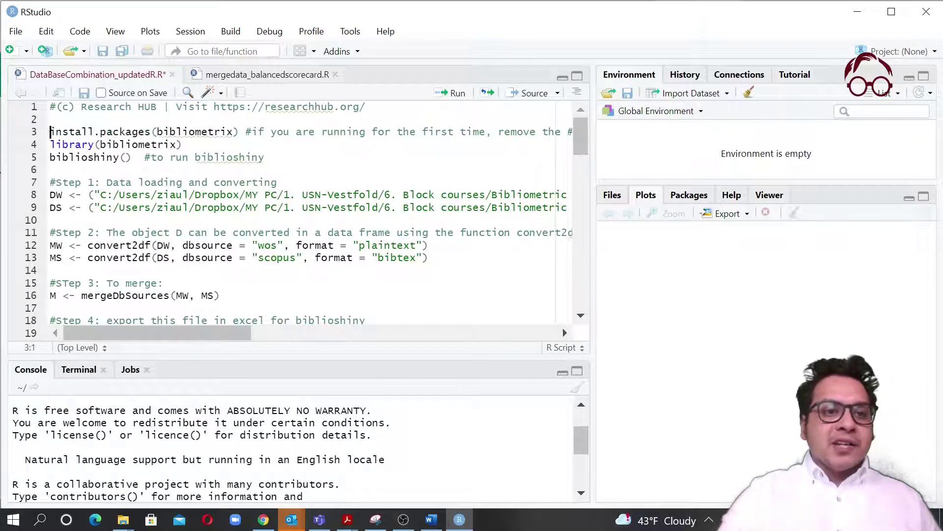
# Step: Comment out the install.packages(bibliometrix) line on line 3 again with a leading #
pyautogui.click(260, 131)
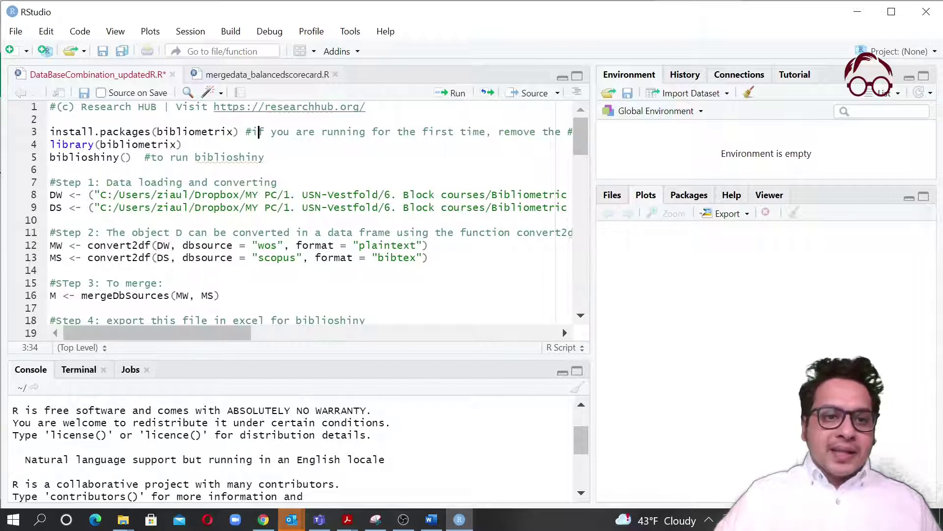
pyautogui.press('Left')
pyautogui.press('Left')
pyautogui.press('Left')
pyautogui.press('Left')
pyautogui.press('Left')
pyautogui.press('Left')
pyautogui.press('Left')
pyautogui.press('Left')
pyautogui.press('Left')
pyautogui.press('Left')
pyautogui.press('Left')
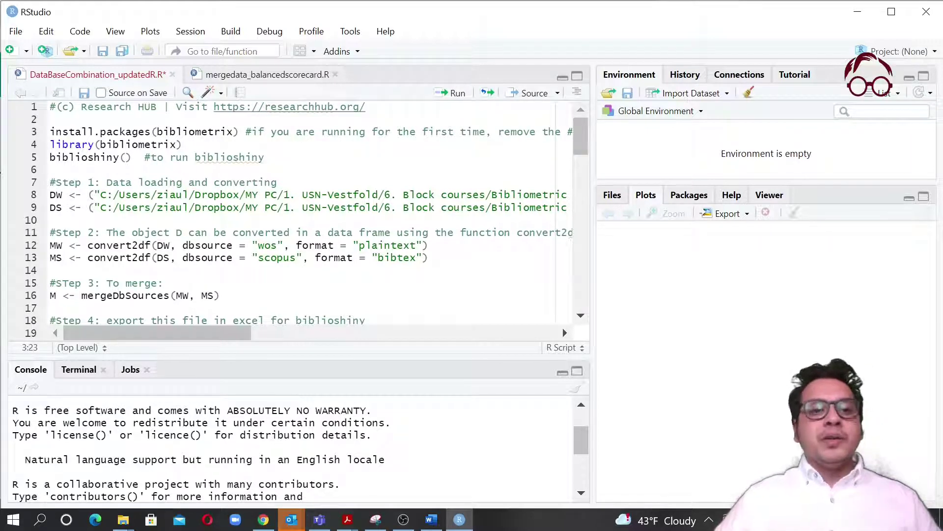
pyautogui.press('Home')
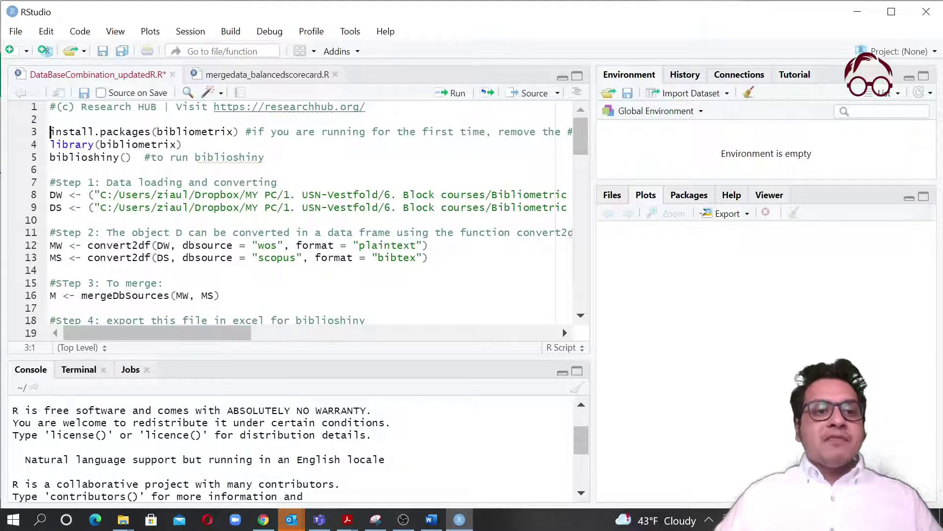
pyautogui.write('#')
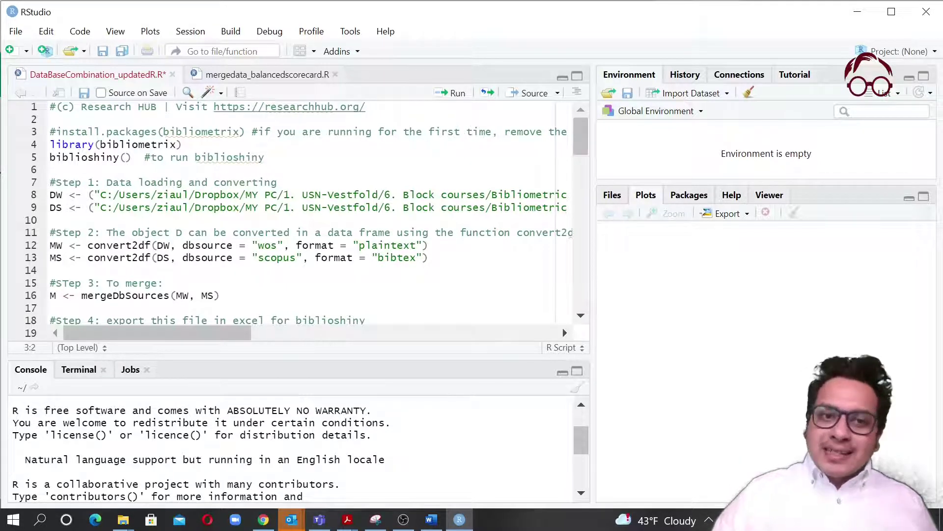
# Step: Load the bibliometrix package from the installed packages list and unload it again
pyautogui.click(689, 195)
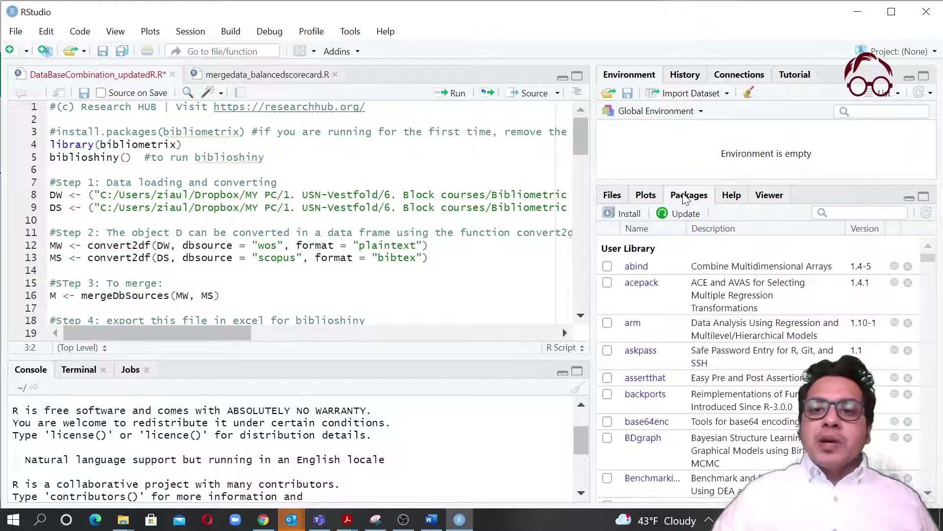
pyautogui.scroll(-1, 755, 368)
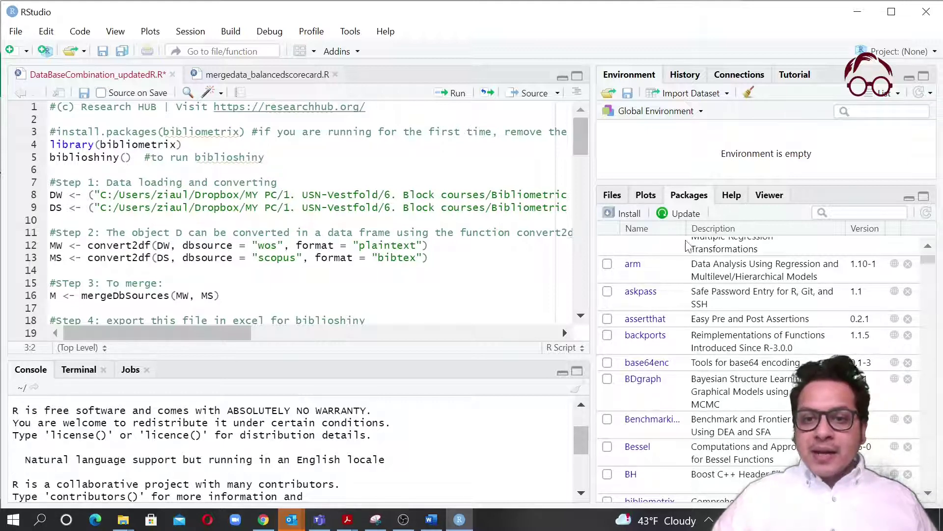
pyautogui.scroll(-2, 742, 380)
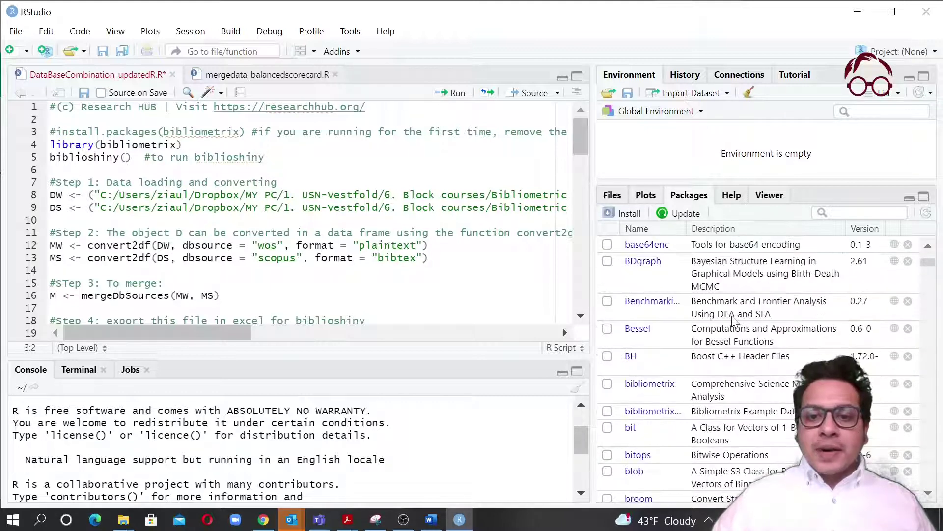
pyautogui.click(607, 384)
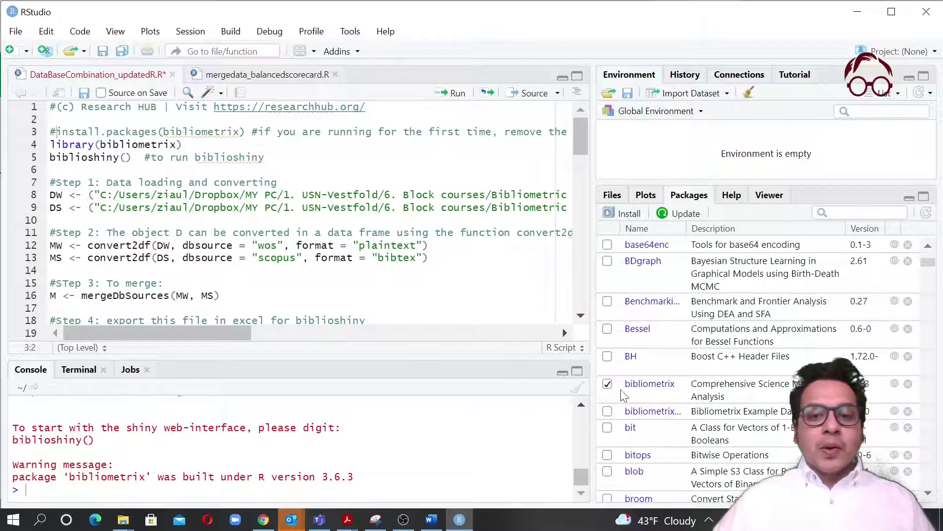
pyautogui.click(607, 384)
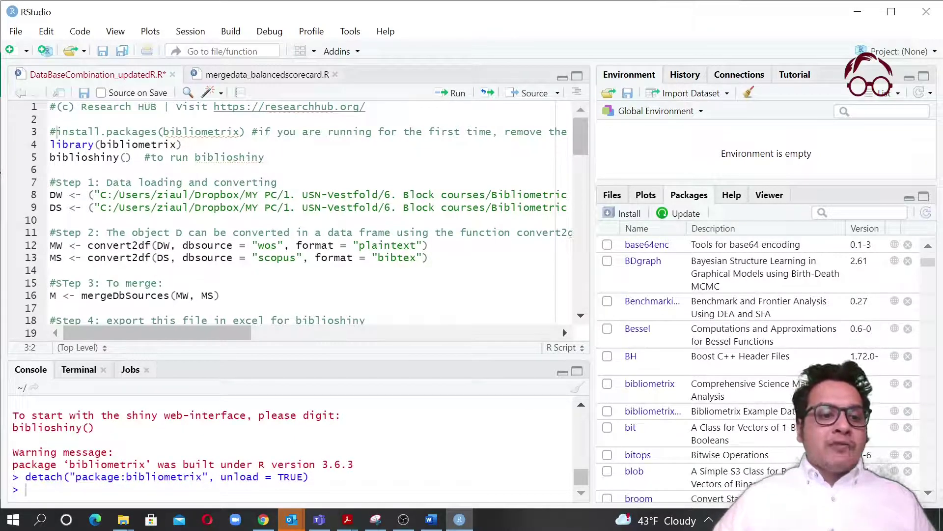
# Step: Run the library(bibliometrix) line of the script to load the package
pyautogui.moveTo(31, 476); pyautogui.dragTo(308, 477)
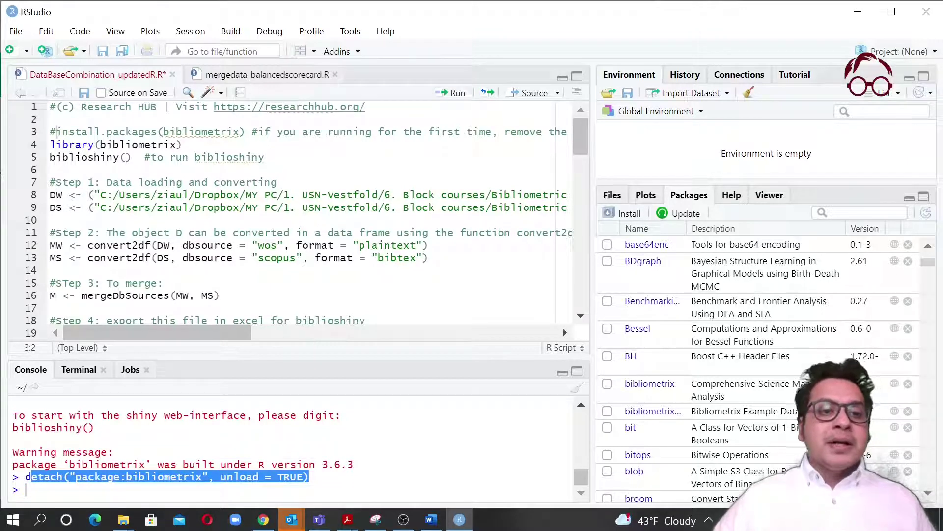
pyautogui.click(234, 207)
pyautogui.click(183, 144)
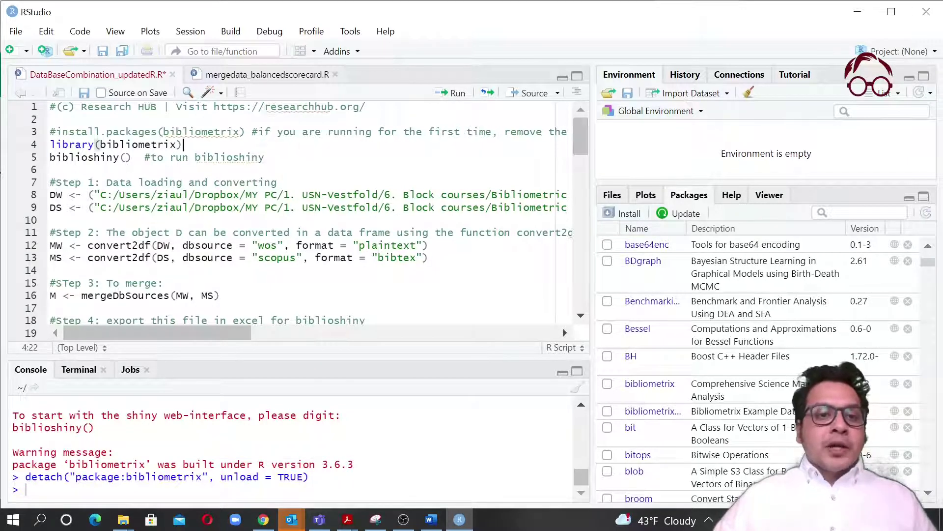
pyautogui.click(139, 144)
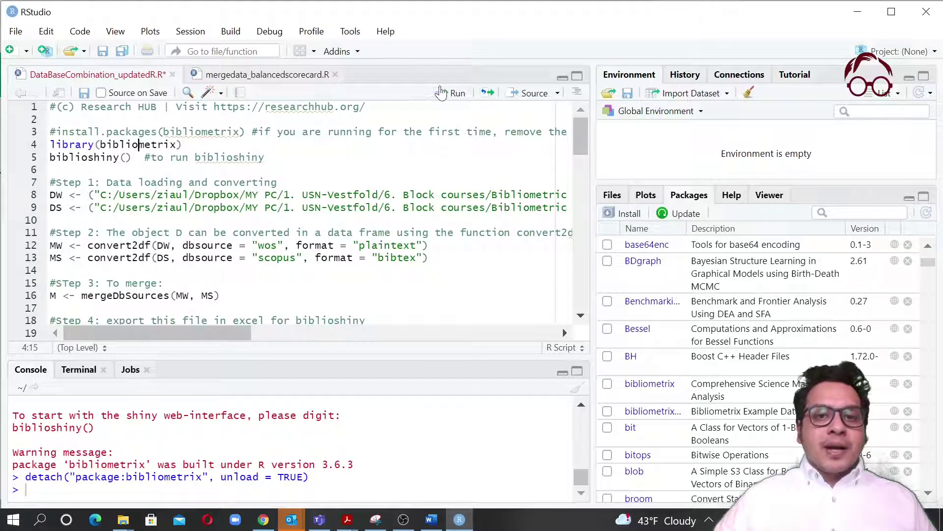
pyautogui.click(119, 144)
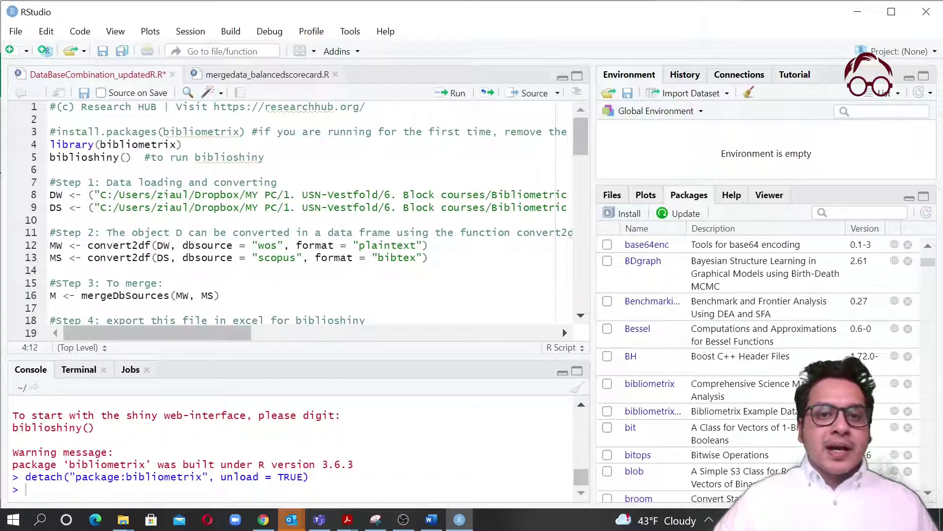
pyautogui.click(456, 93)
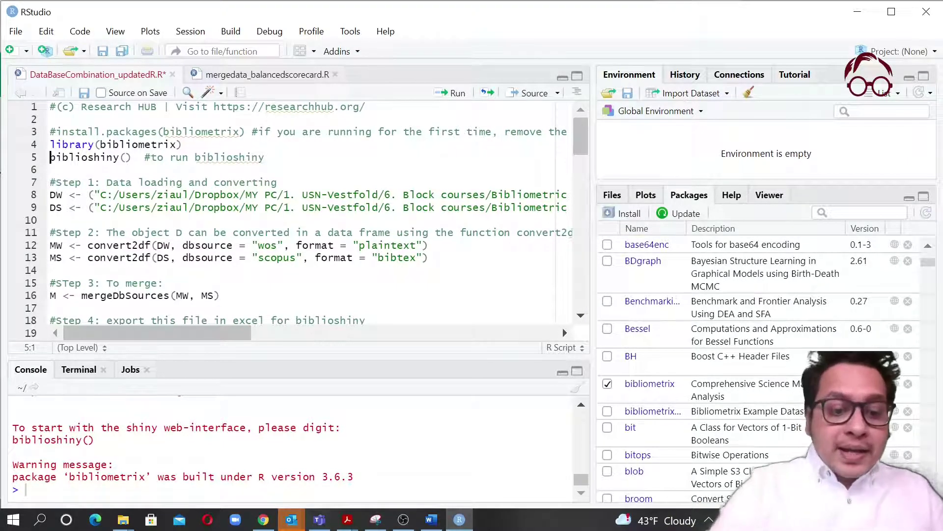
# Step: Comment out the biblioshiny() line on line 5 with a leading #
pyautogui.write('#')
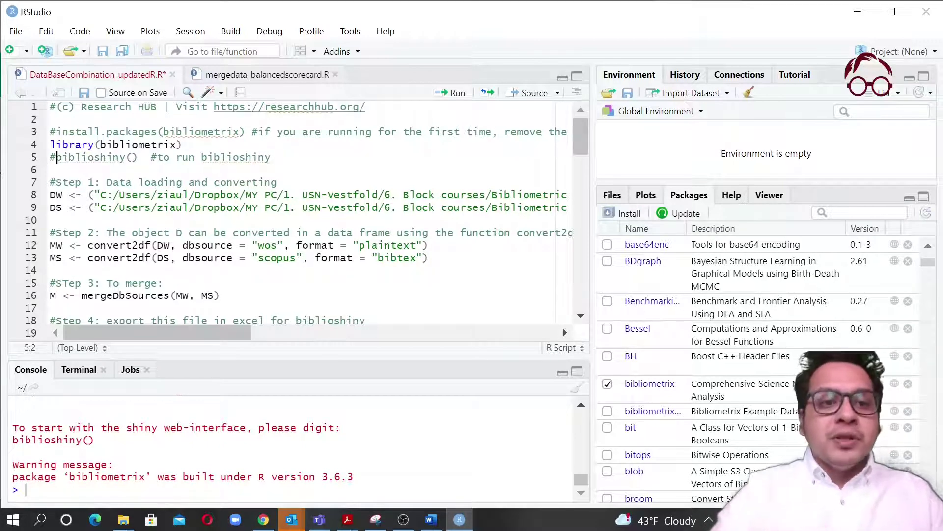
pyautogui.click(63, 182)
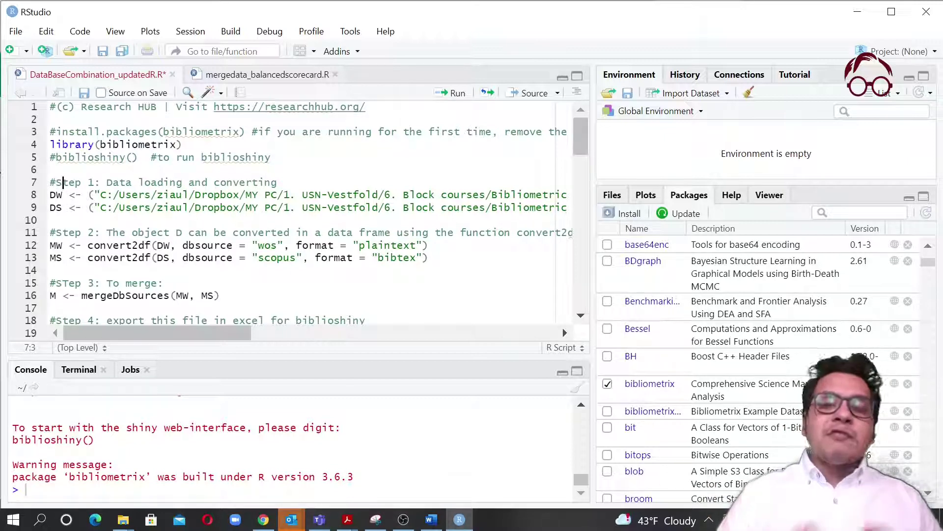
# Step: Switch to File Explorer and locate the BibTeX export in the Scopus folder and the plain-text export in the WOS folder
pyautogui.hotkey('alt', 'Tab')
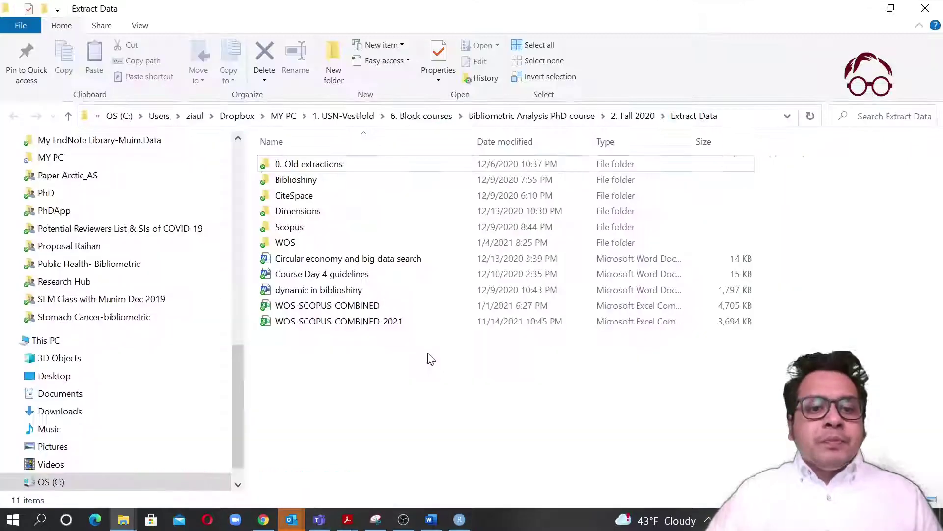
pyautogui.doubleClick(328, 227)
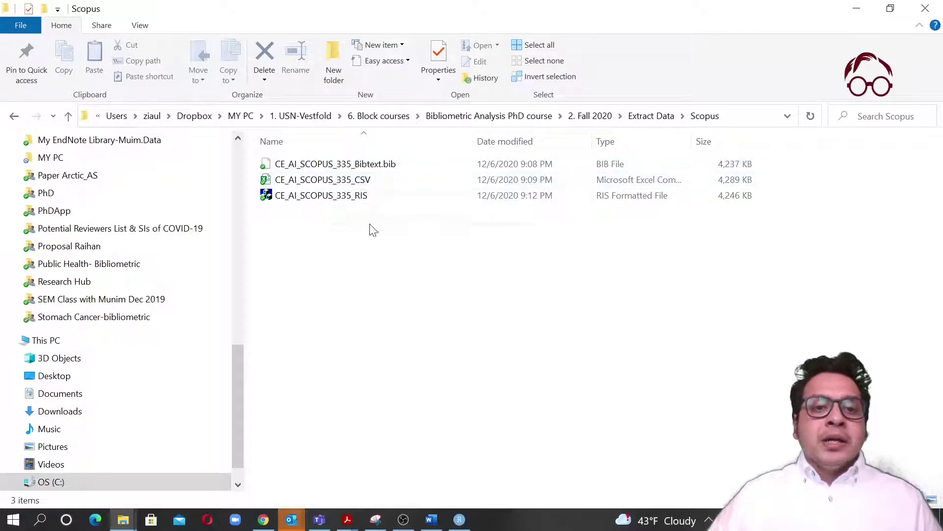
pyautogui.click(376, 164)
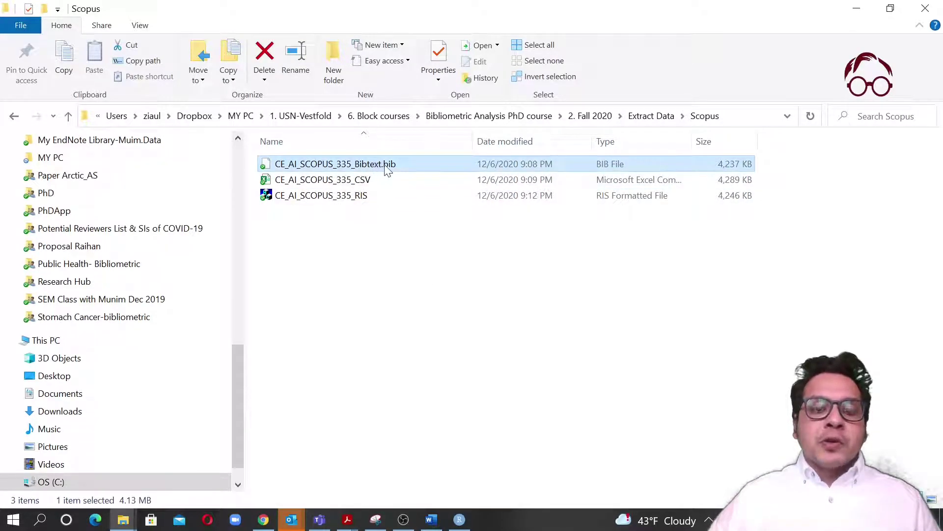
pyautogui.click(651, 116)
pyautogui.doubleClick(309, 246)
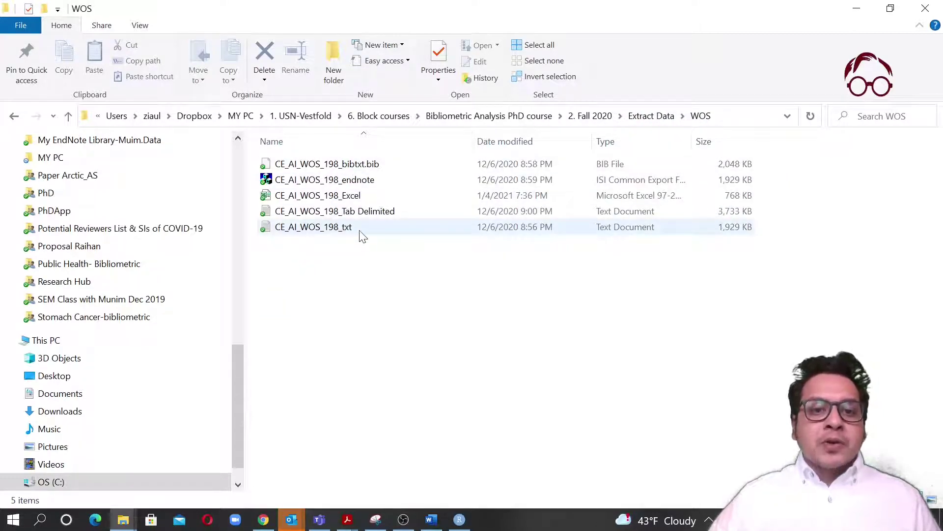
pyautogui.click(346, 232)
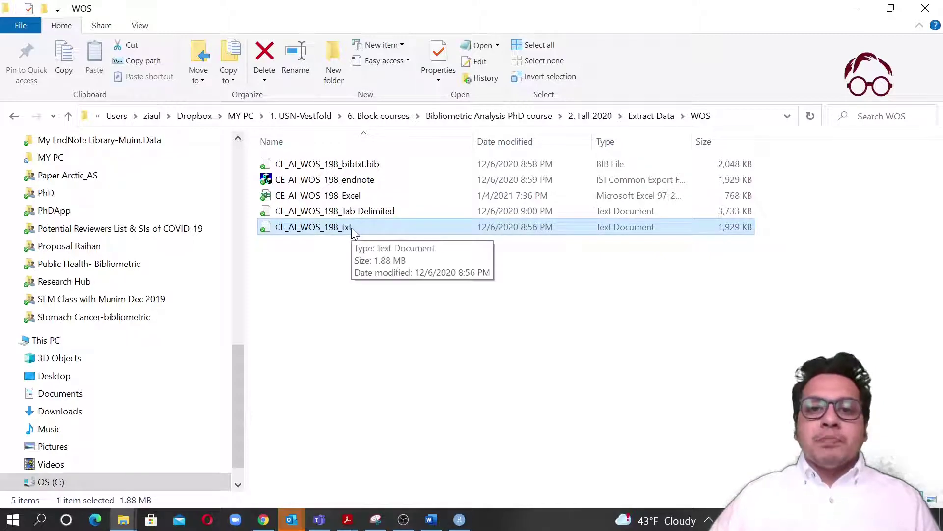
pyautogui.click(857, 10)
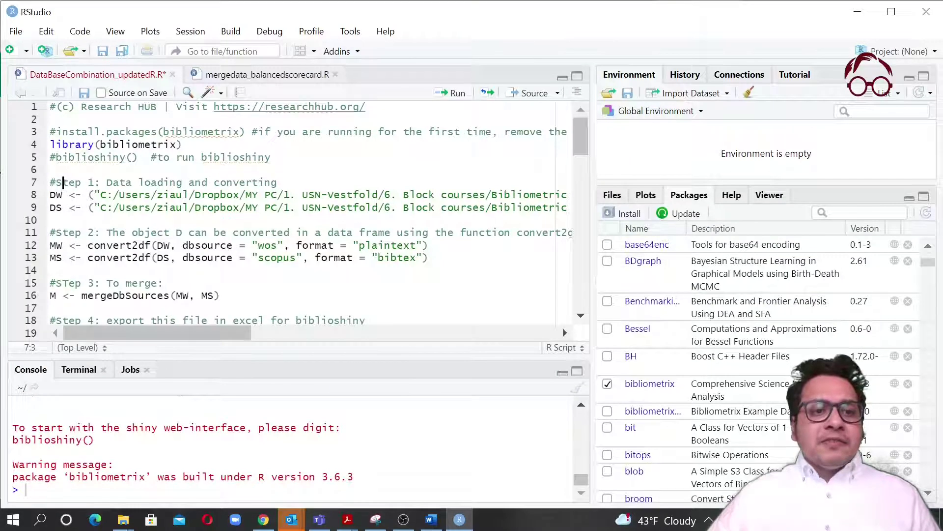
# Step: Review the script's sections for loading, converting, merging and exporting the data
pyautogui.click(278, 182)
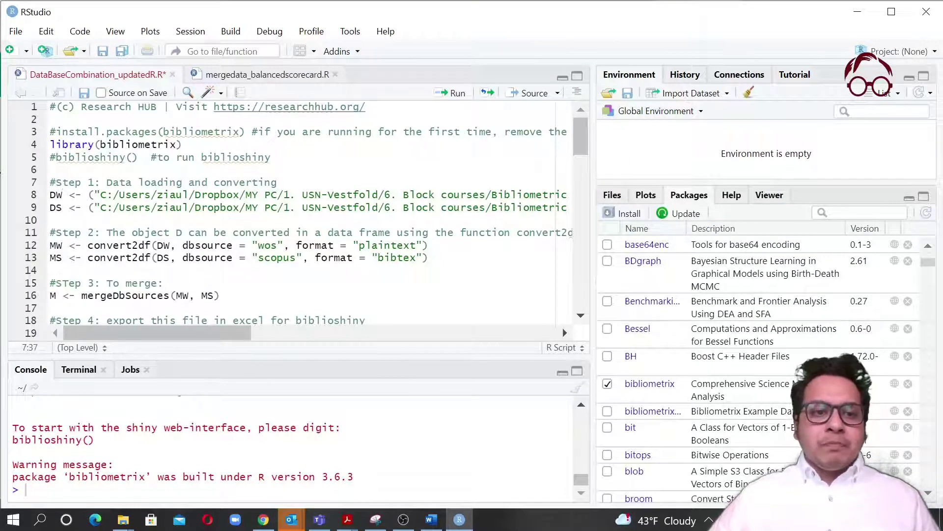
pyautogui.click(89, 232)
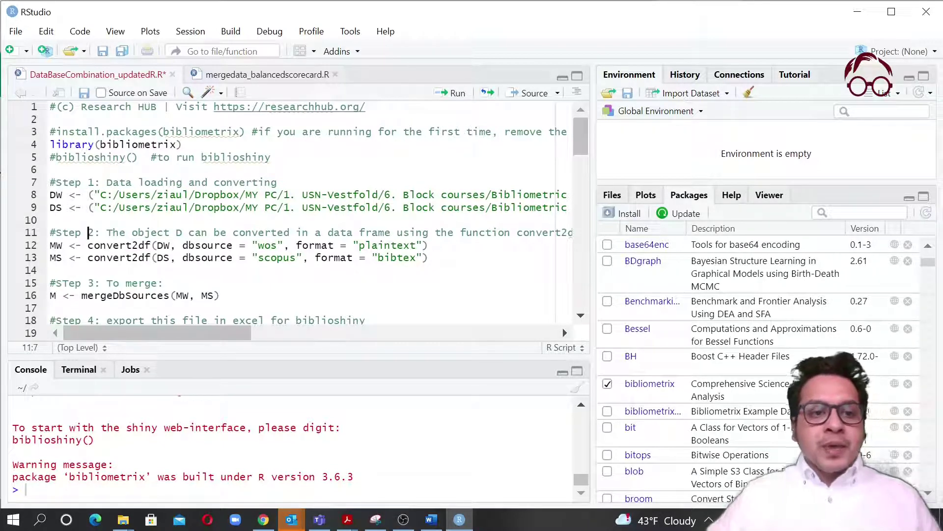
pyautogui.scroll(-2, 295, 212)
pyautogui.click(56, 224)
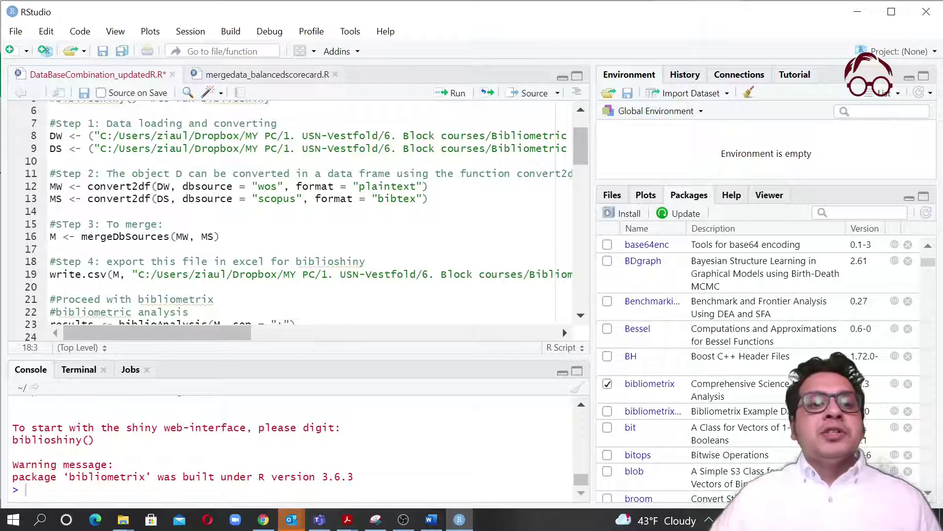
pyautogui.scroll(2, 295, 212)
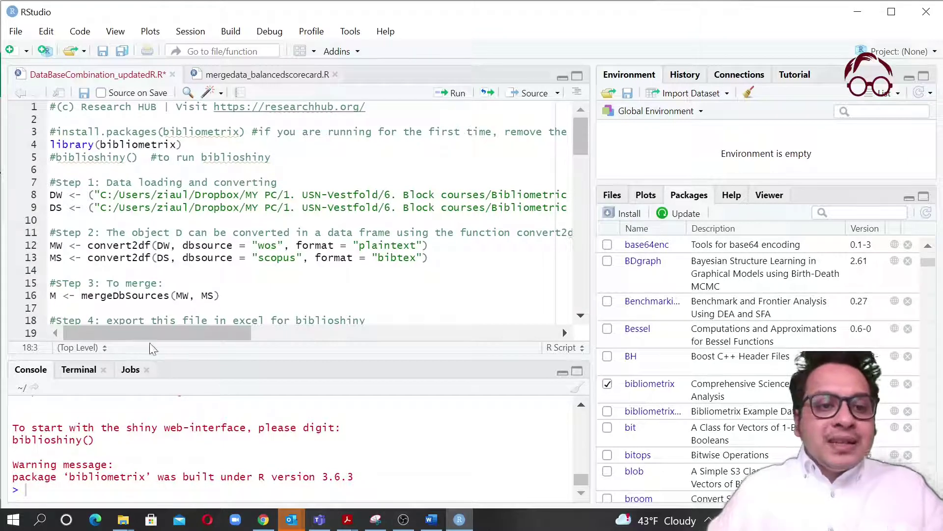
# Step: Examine the full file path assigned to DW on line 8 by highlighting it through to the WOS file name
pyautogui.click(101, 195)
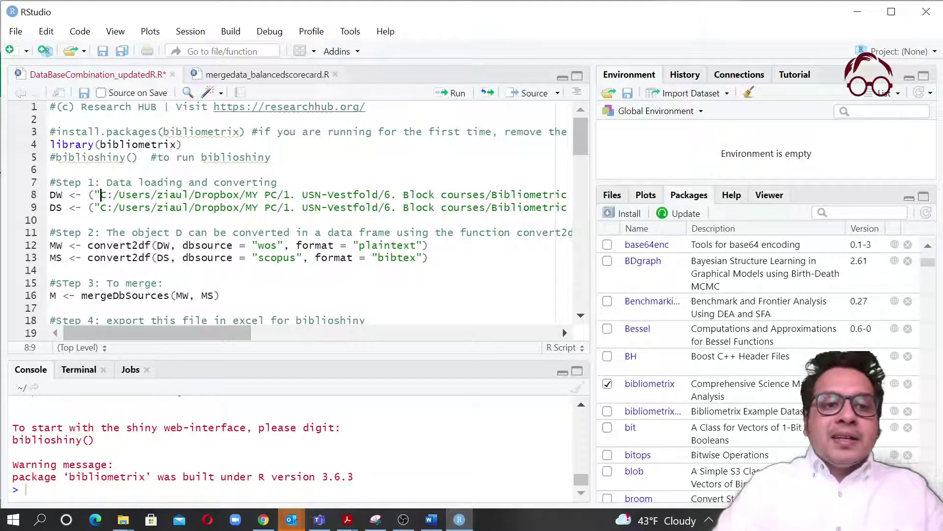
pyautogui.hotkey('shift', 'Down')
pyautogui.hotkey('shift', 'Left')
pyautogui.hotkey('shift', 'Left')
pyautogui.hotkey('shift', 'Left')
pyautogui.hotkey('shift', 'Left')
pyautogui.hotkey('shift', 'Left')
pyautogui.hotkey('shift', 'Left')
pyautogui.hotkey('shift', 'Left')
pyautogui.hotkey('shift', 'Left')
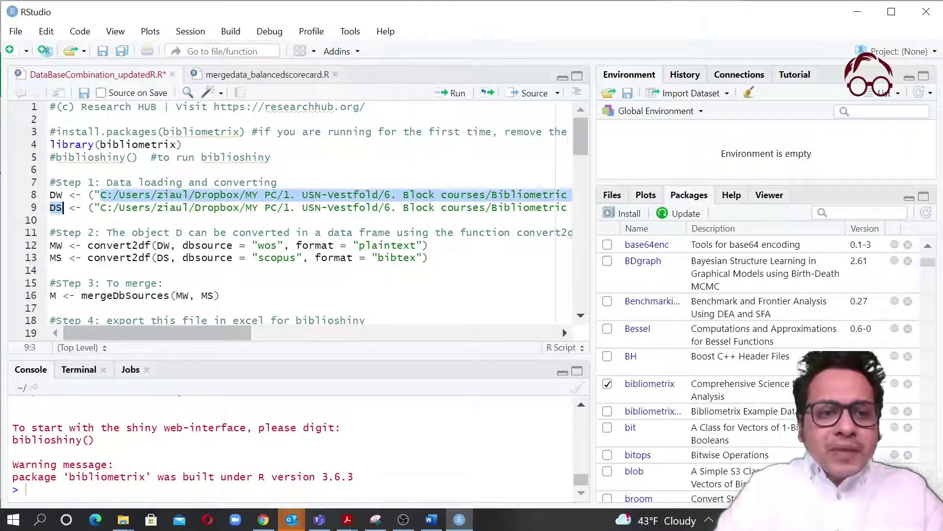
pyautogui.hotkey('shift', 'Left')
pyautogui.hotkey('shift', 'Left')
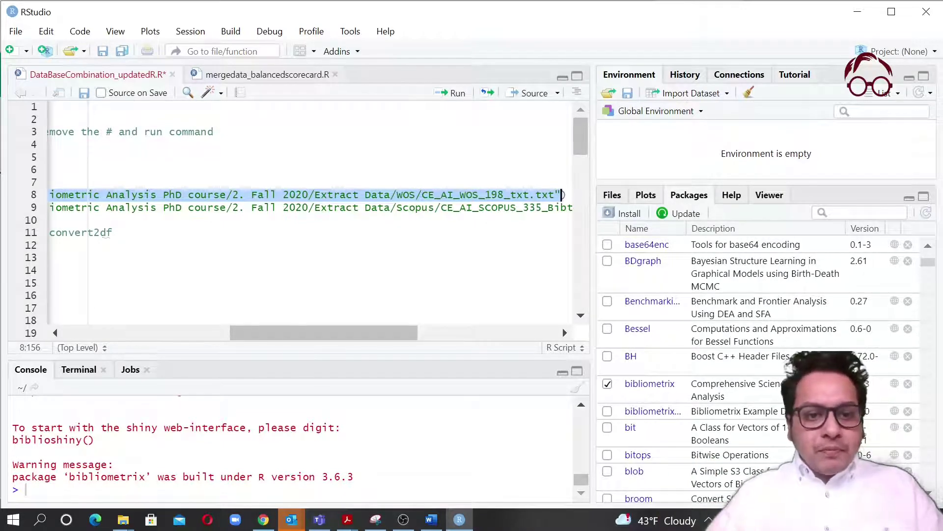
pyautogui.moveTo(258, 333); pyautogui.dragTo(92, 324)
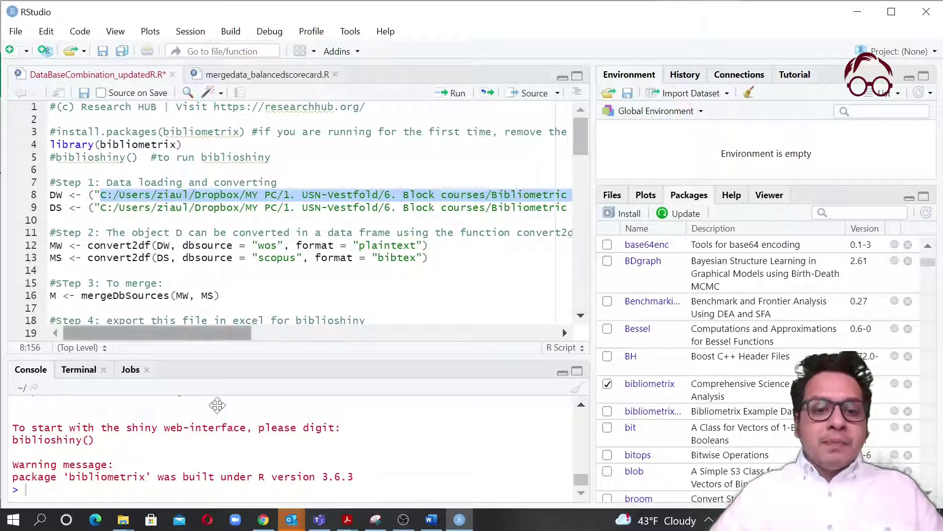
# Step: Switch to File Explorer and copy the full path of the WOS folder
pyautogui.click(123, 520)
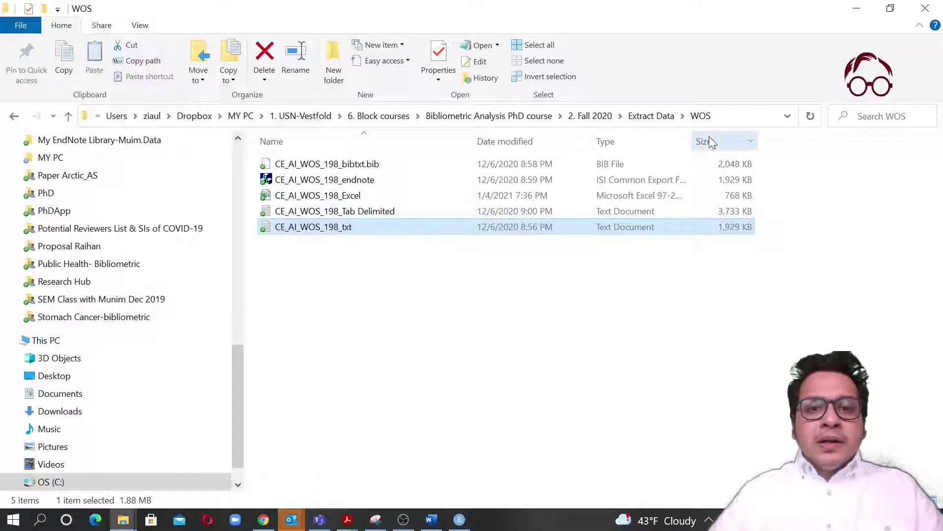
pyautogui.click(747, 116)
pyautogui.rightClick(569, 116)
pyautogui.click(621, 158)
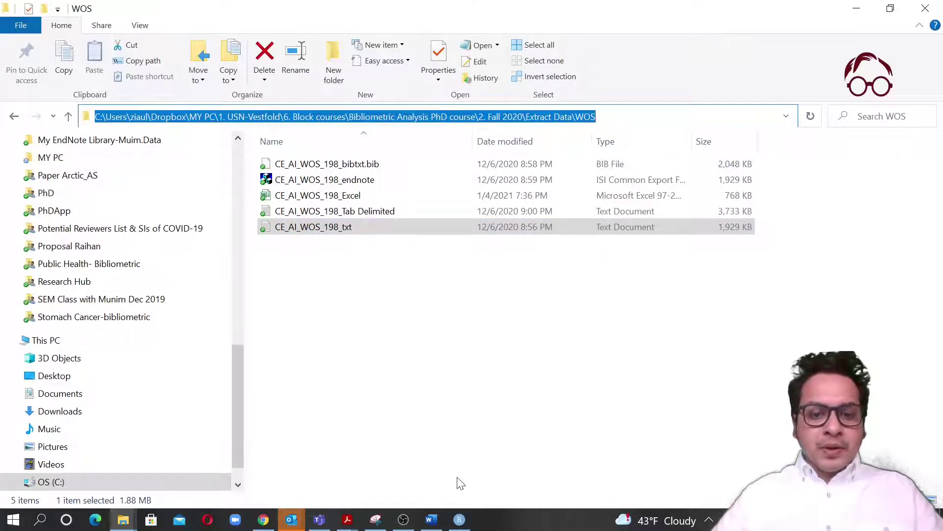
# Step: Return to RStudio and delete the file path inside the quotes of the DW assignment on line 8
pyautogui.click(459, 520)
pyautogui.click(101, 183)
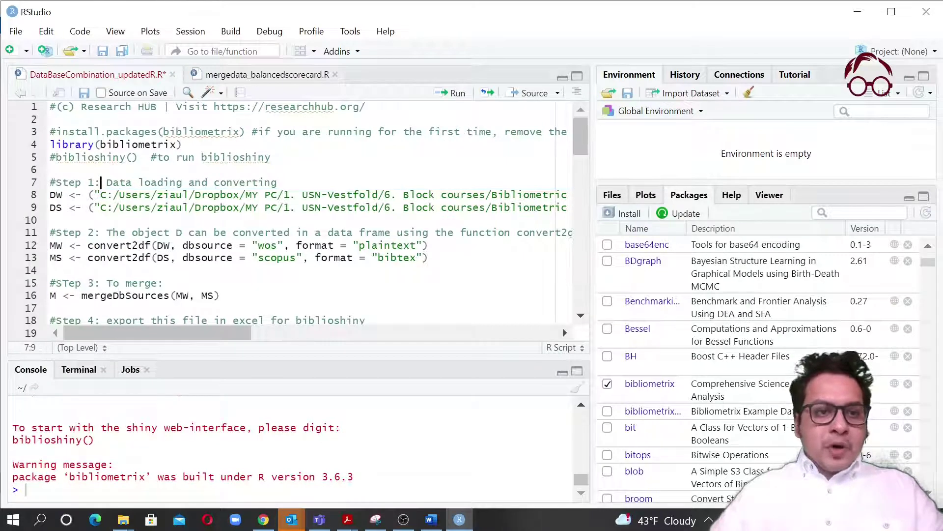
pyautogui.moveTo(99, 194); pyautogui.dragTo(556, 195)
pyautogui.press('BackSpace')
pyautogui.press('Left')
pyautogui.press('Left')
pyautogui.press('Left')
pyautogui.press('Left')
pyautogui.press('Left')
pyautogui.press('Left')
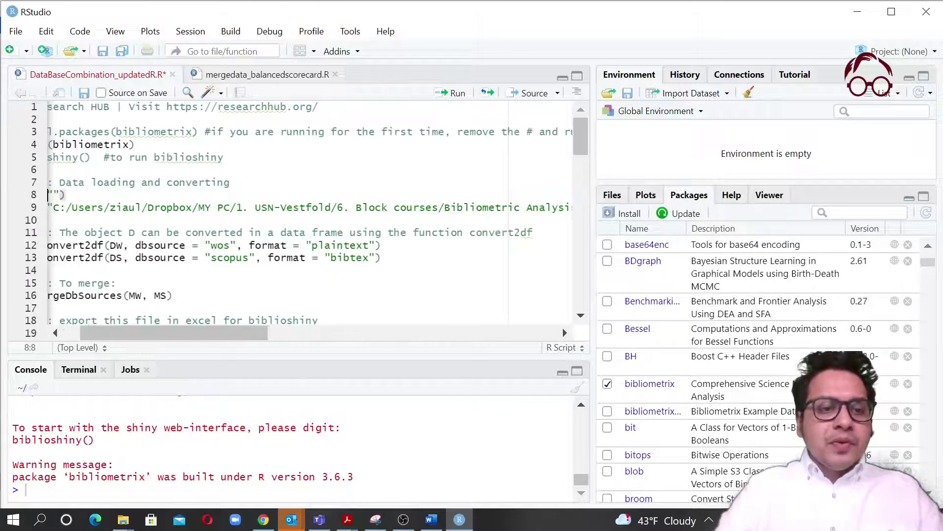
pyautogui.press('Left')
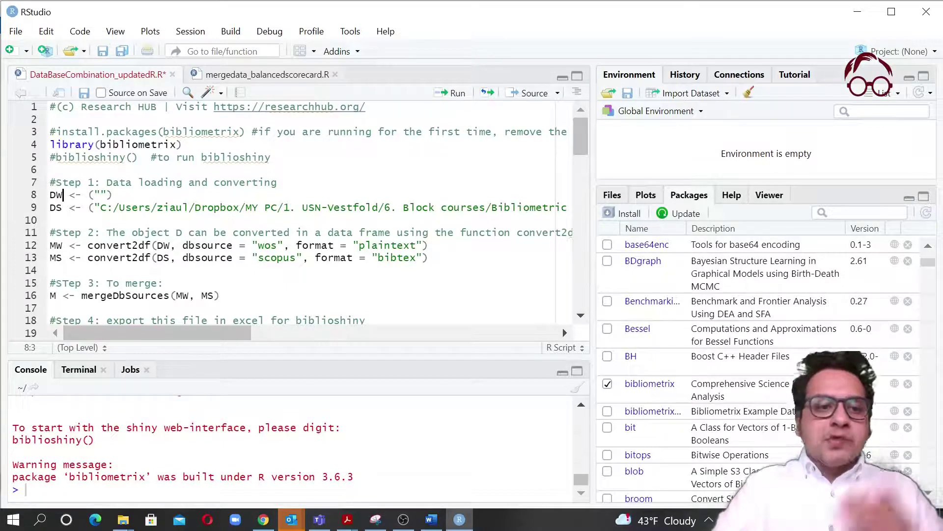
# Step: Paste the copied WOS folder path between the empty quotes of the DW assignment on line 8
pyautogui.press('Right')
pyautogui.press('Right')
pyautogui.press('Right')
pyautogui.press('Right')
pyautogui.press('Right')
pyautogui.press('Right')
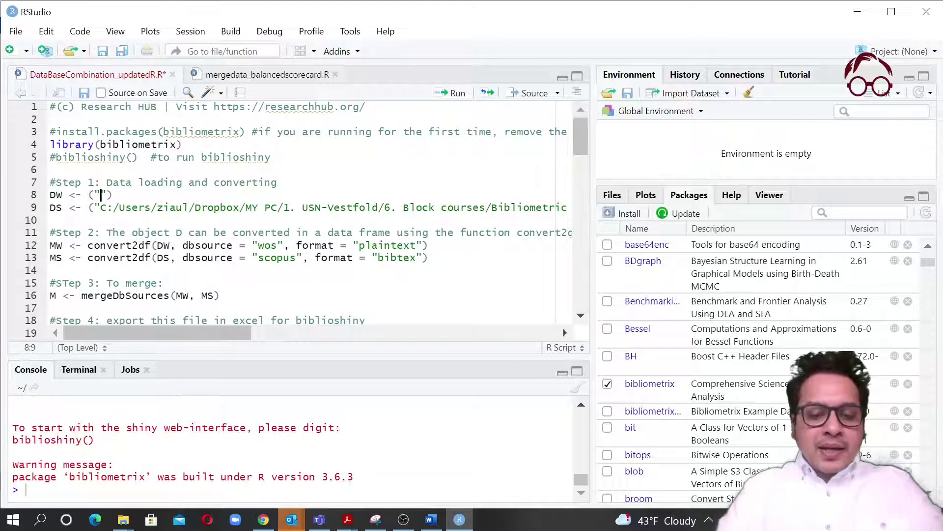
pyautogui.hotkey('ctrl', 'v')
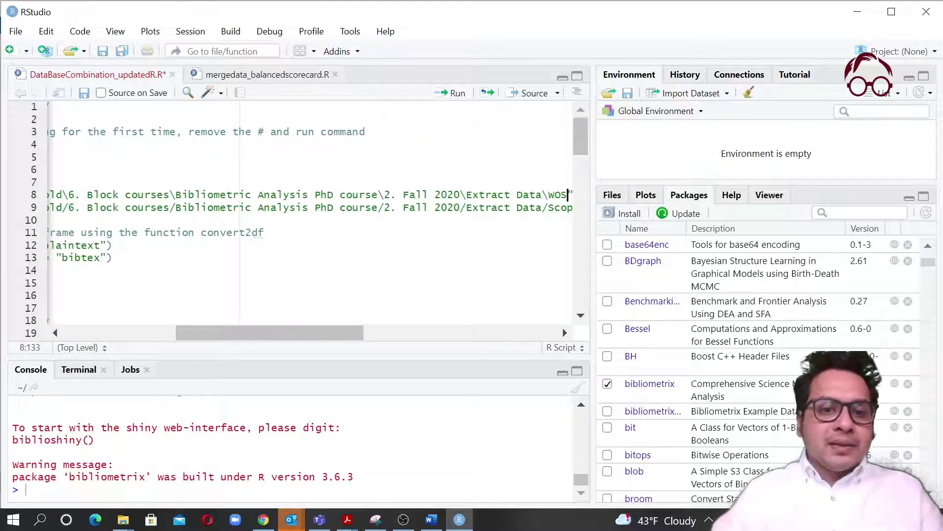
pyautogui.moveTo(258, 337); pyautogui.dragTo(311, 320)
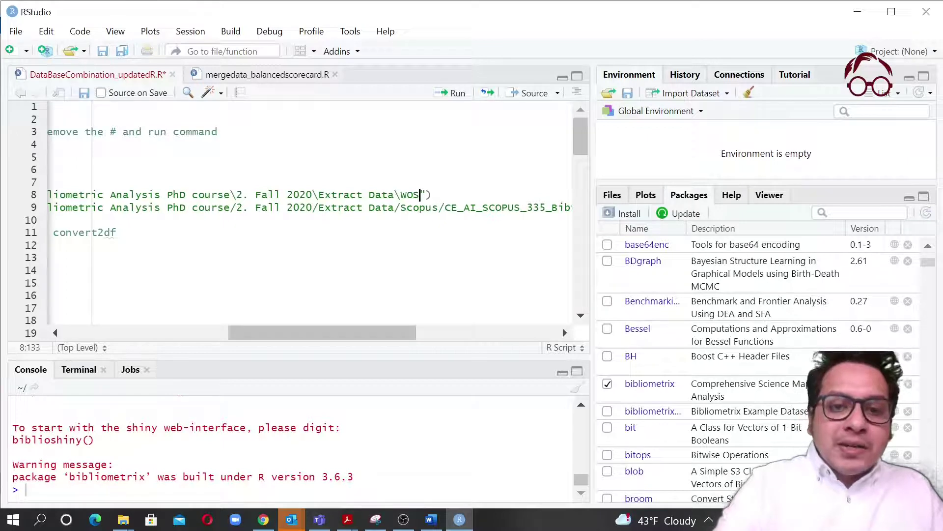
# Step: Replace the backslashes before WOS, Extract Data and 2. Fall 2020 with forward slashes in the DW path
pyautogui.press('Left')
pyautogui.press('Left')
pyautogui.press('Left')
pyautogui.press('Left')
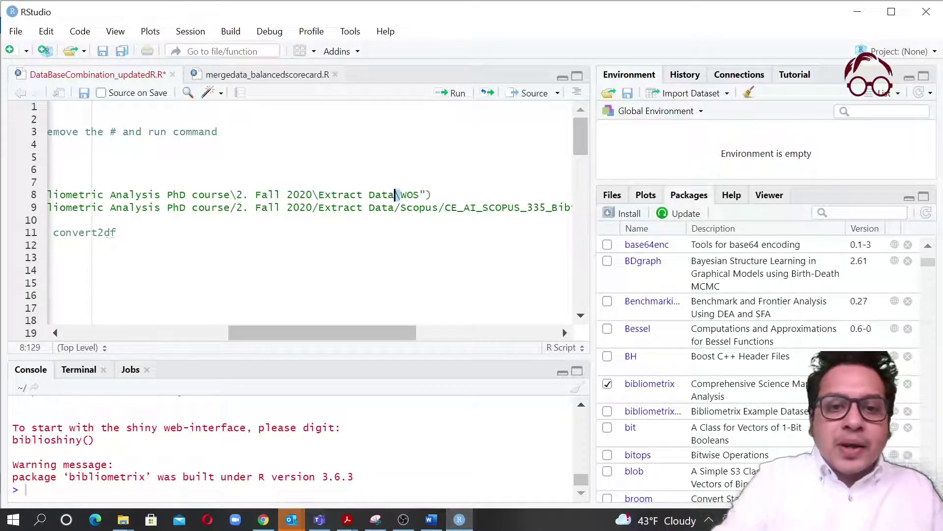
pyautogui.press('Delete')
pyautogui.write('/')
pyautogui.press('Left')
pyautogui.press('Left')
pyautogui.press('Left')
pyautogui.press('Left')
pyautogui.press('Left')
pyautogui.press('Left')
pyautogui.press('Left')
pyautogui.press('Left')
pyautogui.press('Left')
pyautogui.press('Left')
pyautogui.press('Left')
pyautogui.press('Left')
pyautogui.press('Left')
pyautogui.press('Left')
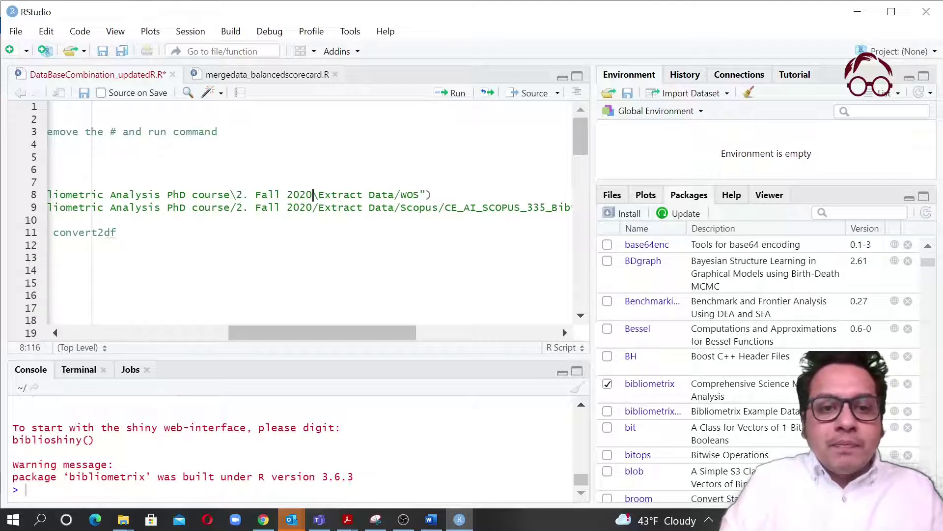
pyautogui.press('Delete')
pyautogui.write('/')
pyautogui.press('Left')
pyautogui.press('Left')
pyautogui.press('Left')
pyautogui.press('Left')
pyautogui.press('Left')
pyautogui.press('Left')
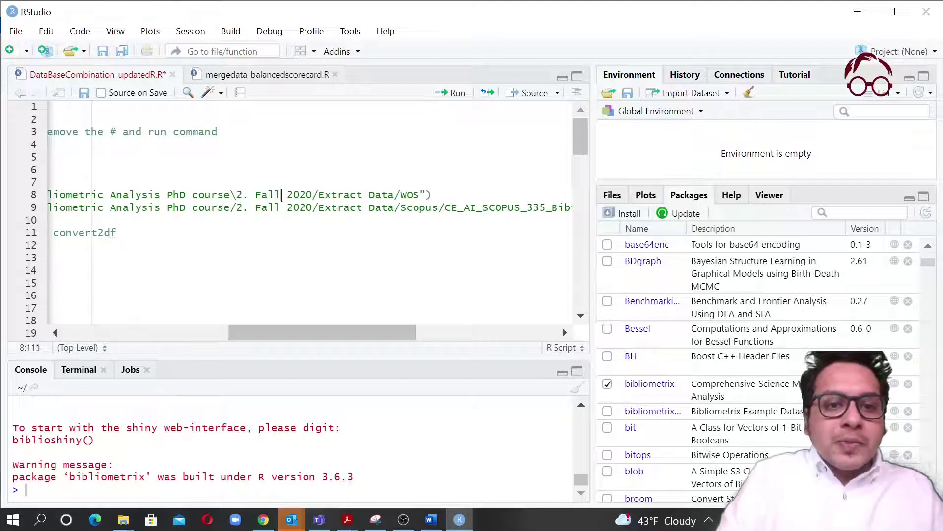
pyautogui.press('Left')
pyautogui.press('Left')
pyautogui.press('Left')
pyautogui.press('Left')
pyautogui.press('Left')
pyautogui.press('Left')
pyautogui.press('Left')
pyautogui.press('BackSpace')
pyautogui.write('/')
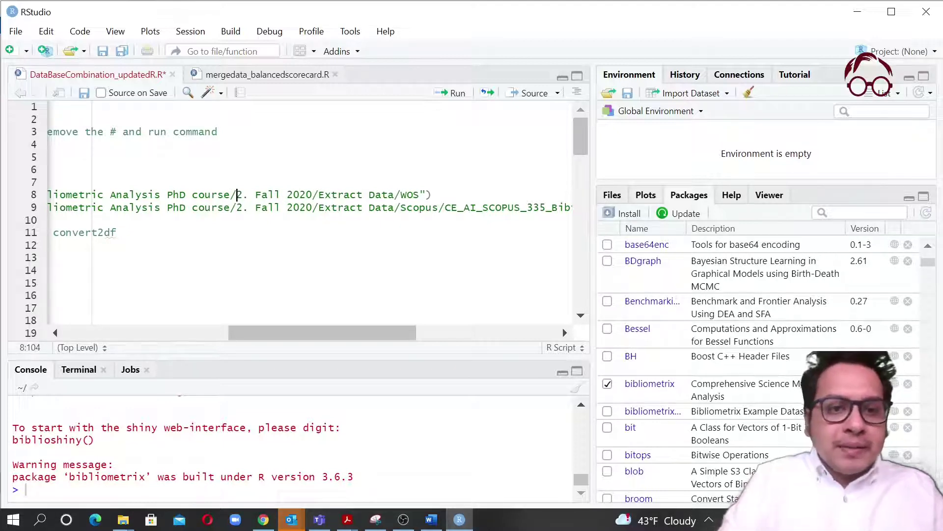
# Step: Change the backslashes before Bibliometric Analysis PhD course and 6. Block courses to forward slashes in the DW path
pyautogui.press('Left')
pyautogui.press('Left')
pyautogui.press('Left')
pyautogui.press('Left')
pyautogui.press('Left')
pyautogui.press('Left')
pyautogui.press('Left')
pyautogui.press('Left')
pyautogui.press('Left')
pyautogui.press('Left')
pyautogui.press('Left')
pyautogui.press('Left')
pyautogui.press('Left')
pyautogui.press('Left')
pyautogui.press('Left')
pyautogui.press('Left')
pyautogui.press('Left')
pyautogui.press('Left')
pyautogui.press('Left')
pyautogui.press('Left')
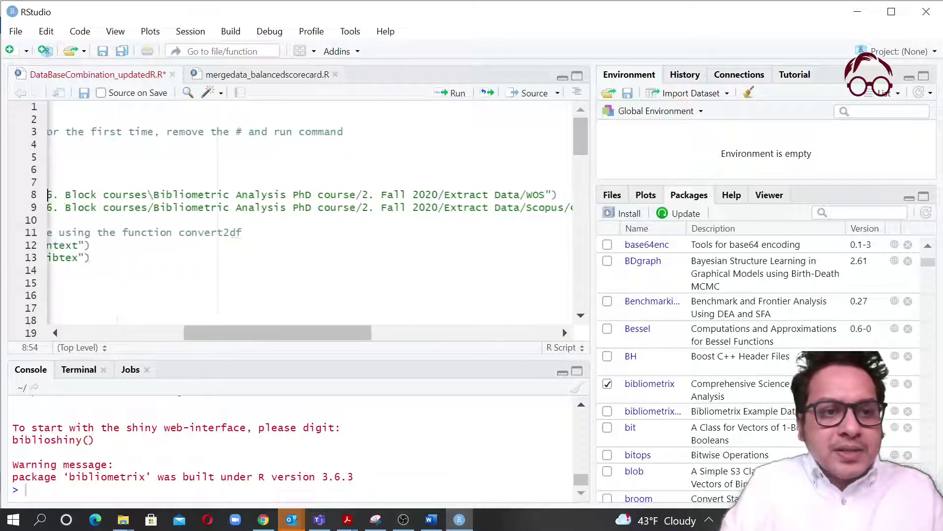
pyautogui.press('Right')
pyautogui.press('Right')
pyautogui.press('Right')
pyautogui.press('Right')
pyautogui.press('Right')
pyautogui.press('Right')
pyautogui.press('Right')
pyautogui.press('Right')
pyautogui.press('Right')
pyautogui.press('Right')
pyautogui.press('Right')
pyautogui.press('Right')
pyautogui.press('Right')
pyautogui.press('Right')
pyautogui.press('Right')
pyautogui.press('Right')
pyautogui.press('Right')
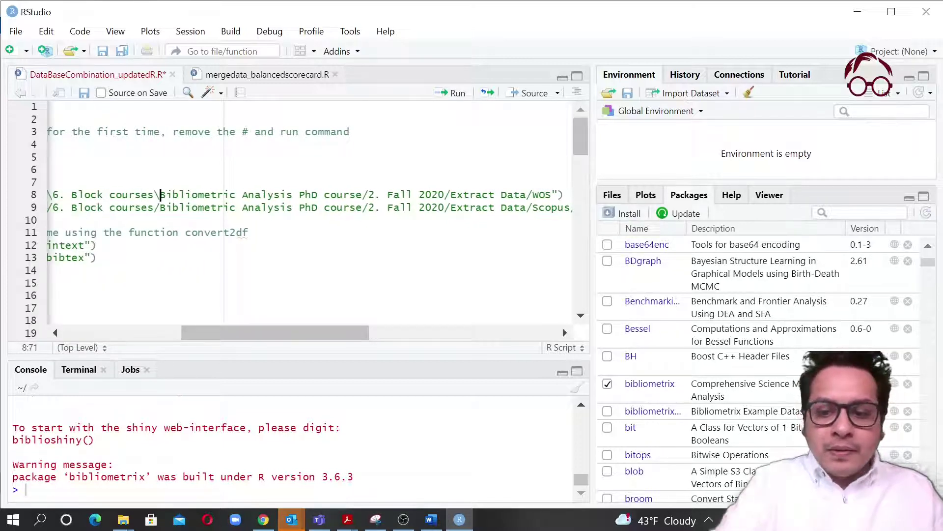
pyautogui.press('BackSpace')
pyautogui.write('/')
pyautogui.press('Left')
pyautogui.press('Left')
pyautogui.press('Left')
pyautogui.press('Left')
pyautogui.press('Left')
pyautogui.press('Left')
pyautogui.press('Left')
pyautogui.press('Left')
pyautogui.press('Left')
pyautogui.press('Left')
pyautogui.press('Left')
pyautogui.press('Left')
pyautogui.press('Left')
pyautogui.press('Left')
pyautogui.press('Left')
pyautogui.press('Left')
pyautogui.press('Left')
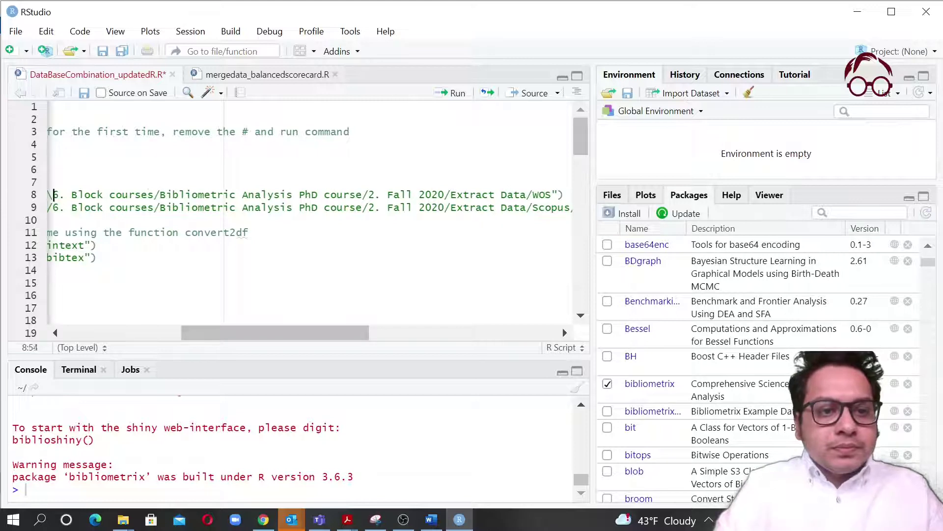
pyautogui.press('BackSpace')
pyautogui.write('/')
# Step: Convert the remaining backslashes in the DW path to forward slashes, back to the one between C: and Users
pyautogui.press('Left')
pyautogui.press('Left')
pyautogui.press('Left')
pyautogui.press('Left')
pyautogui.press('Left')
pyautogui.press('Left')
pyautogui.press('Left')
pyautogui.press('Left')
pyautogui.press('Left')
pyautogui.press('Left')
pyautogui.press('Left')
pyautogui.press('Left')
pyautogui.press('Left')
pyautogui.press('Left')
pyautogui.press('Left')
pyautogui.press('Left')
pyautogui.press('Left')
pyautogui.press('Left')
pyautogui.press('Left')
pyautogui.press('Left')
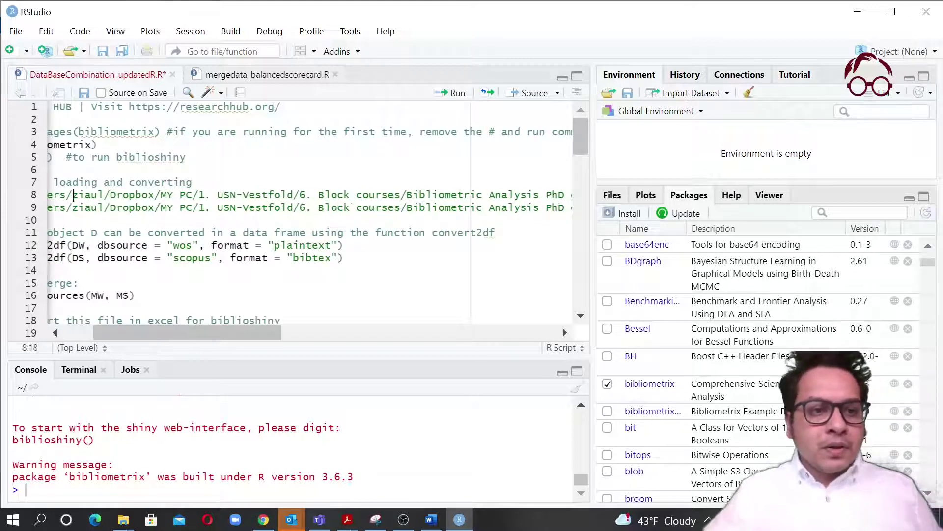
pyautogui.moveTo(272, 334); pyautogui.dragTo(250, 334)
pyautogui.press('BackSpace')
pyautogui.write('/Us')
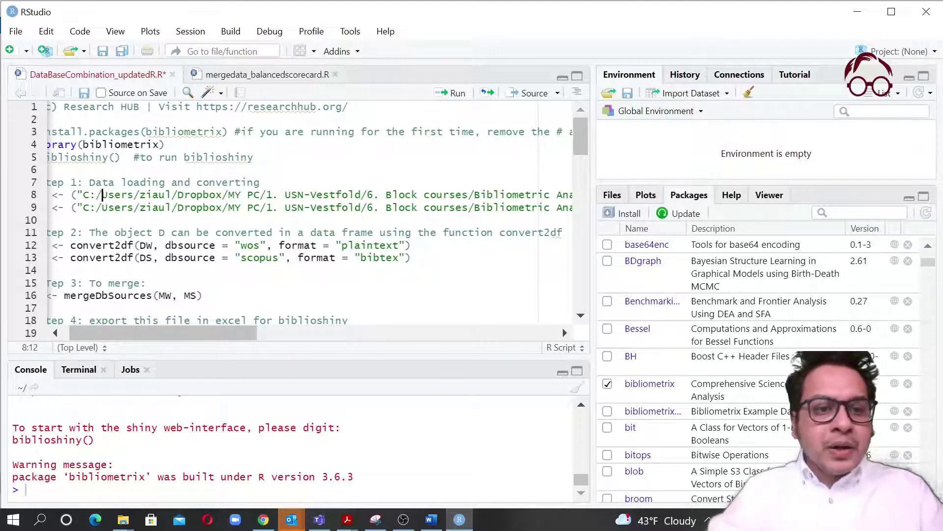
# Step: Add a forward slash after WOS at the end of the DW path on line 8
pyautogui.moveTo(176, 334); pyautogui.dragTo(380, 334)
pyautogui.click(297, 195)
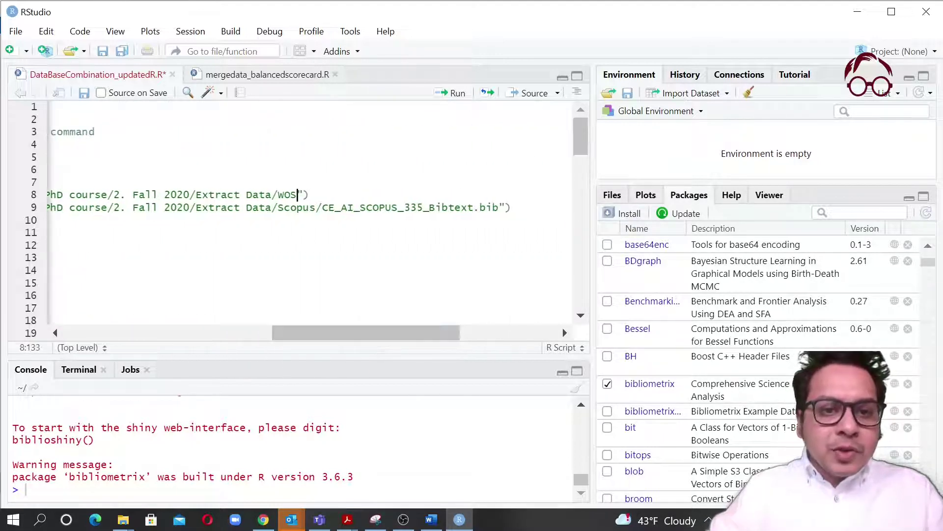
pyautogui.write('/')
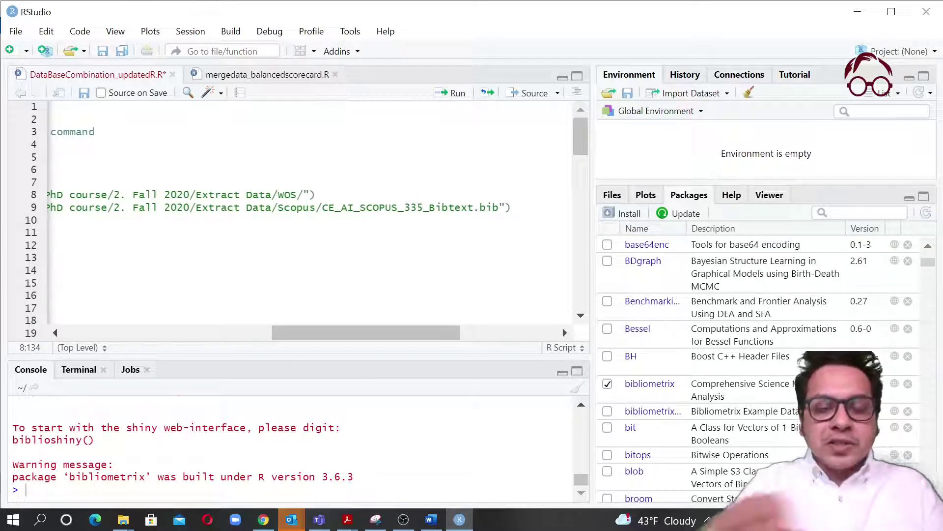
# Step: Switch to File Explorer and copy the name of the CE_AI_WOS_198_txt file in the WOS folder
pyautogui.hotkey('alt', 'Tab')
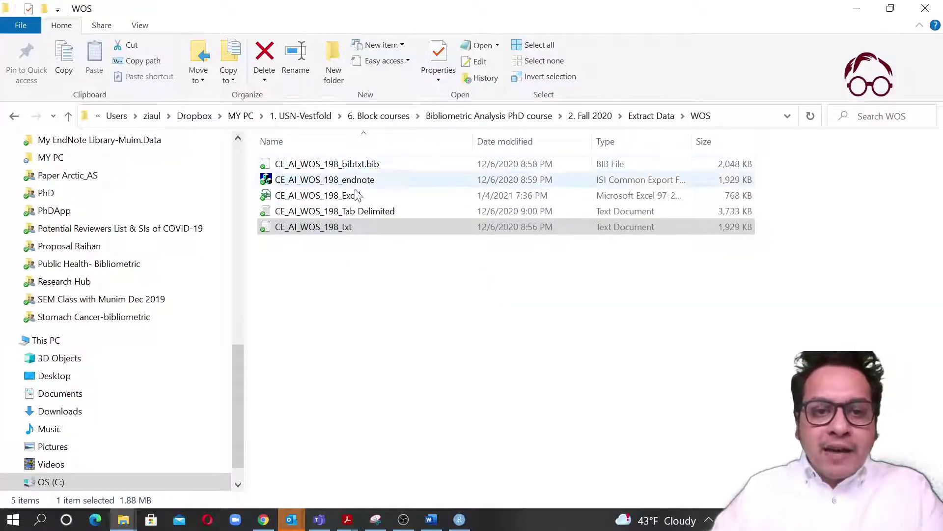
pyautogui.click(366, 309)
pyautogui.click(332, 231)
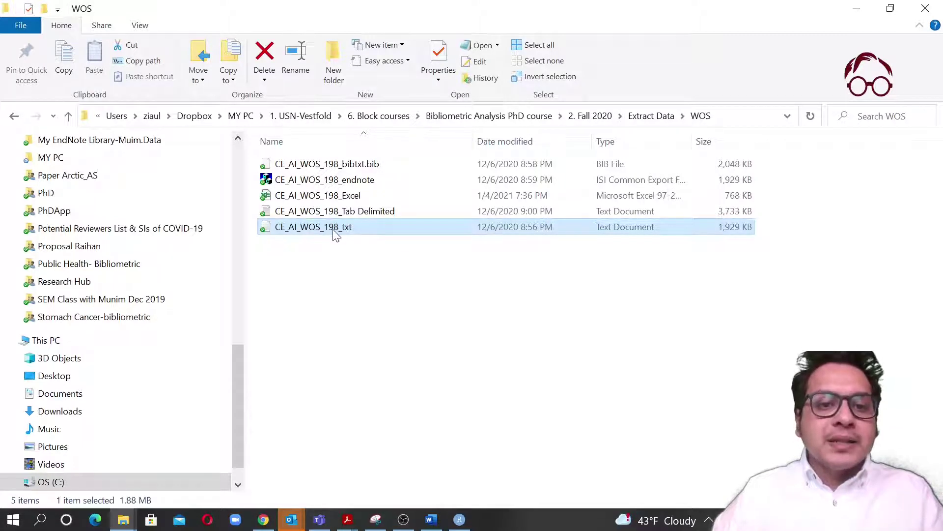
pyautogui.click(333, 231)
pyautogui.hotkey('ctrl', 'c')
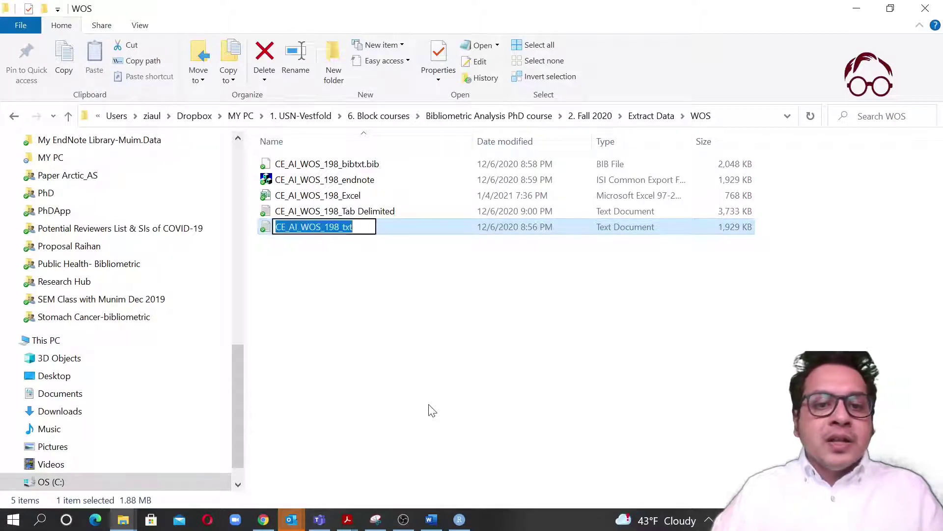
pyautogui.click(373, 364)
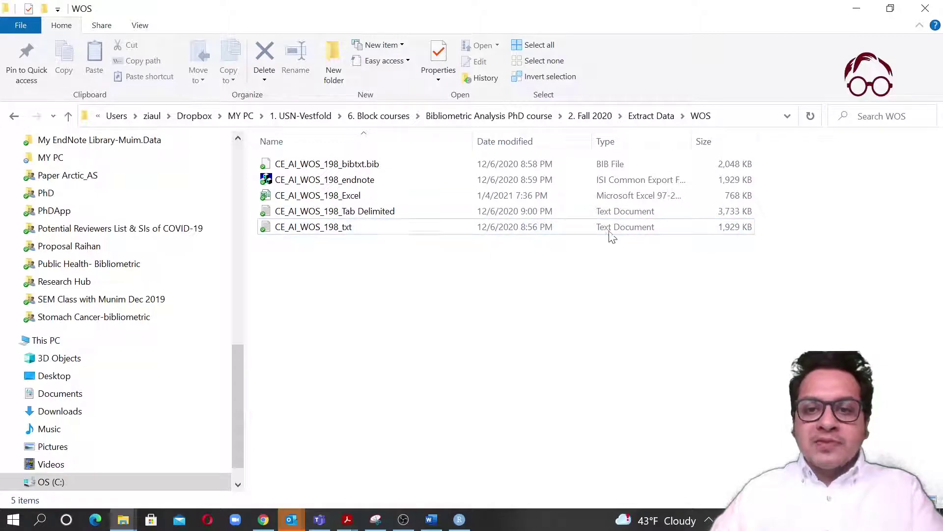
# Step: Back in RStudio, complete the DW path on line 8 with the copied file name plus extension, CE_AI_WOS_198_txt.txt
pyautogui.hotkey('alt', 'Tab')
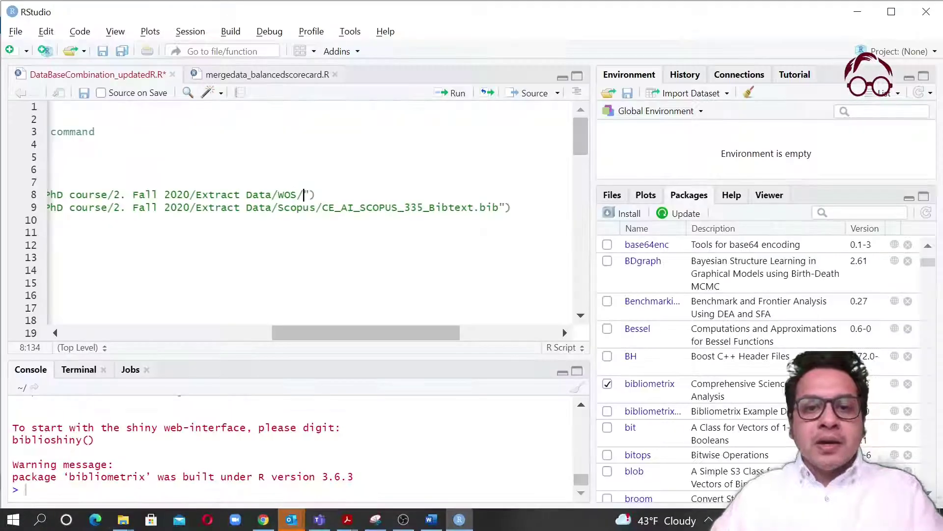
pyautogui.hotkey('ctrl', 'v')
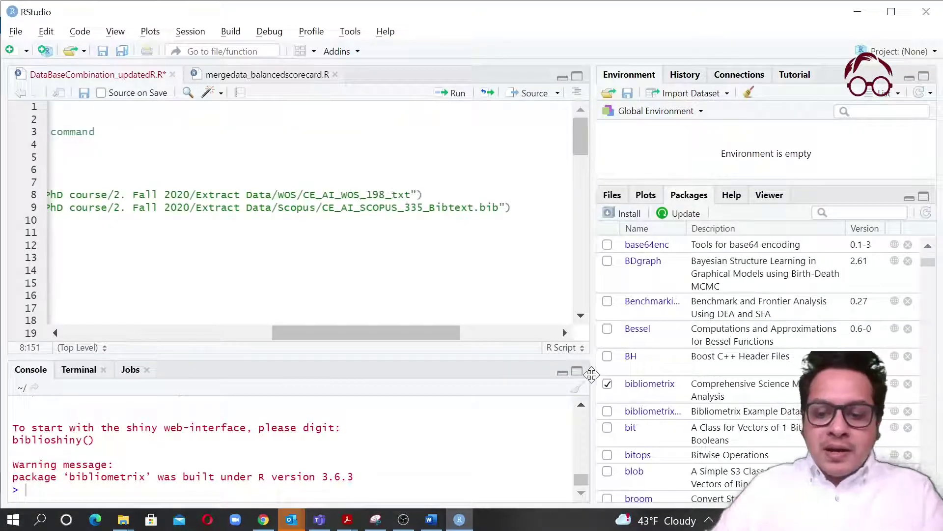
pyautogui.write('.txt')
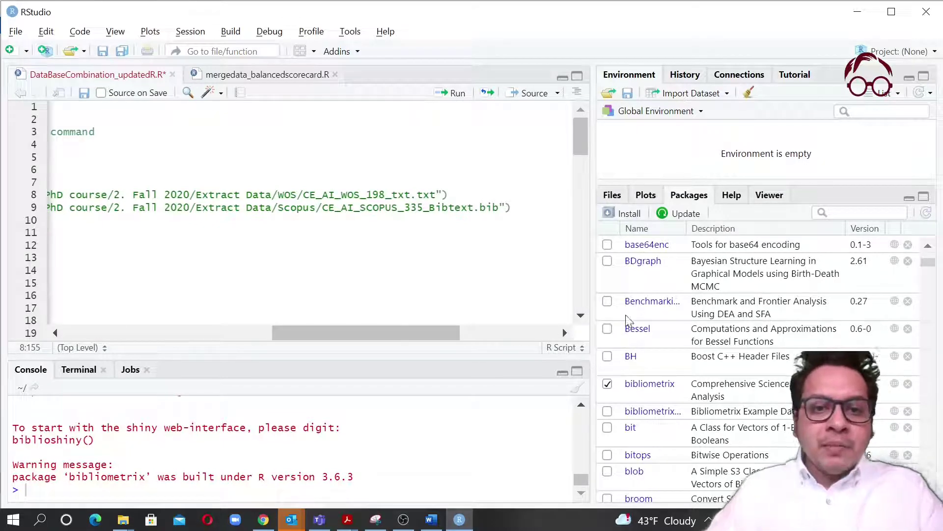
pyautogui.press('Left')
pyautogui.press('Left')
pyautogui.press('Left')
pyautogui.press('Left')
pyautogui.press('Left')
pyautogui.hotkey('shift', 'Left')
pyautogui.hotkey('shift', 'Left')
pyautogui.hotkey('shift', 'Left')
pyautogui.hotkey('shift', 'Left')
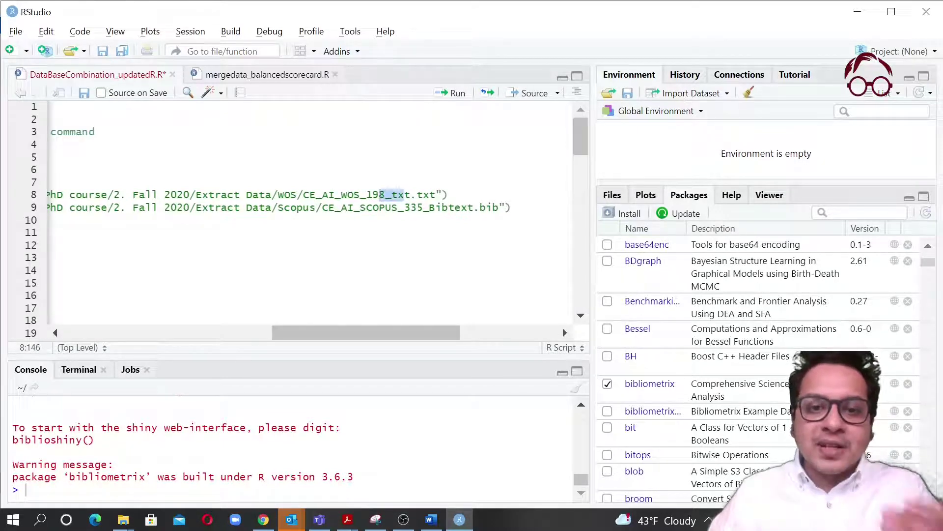
pyautogui.click(424, 195)
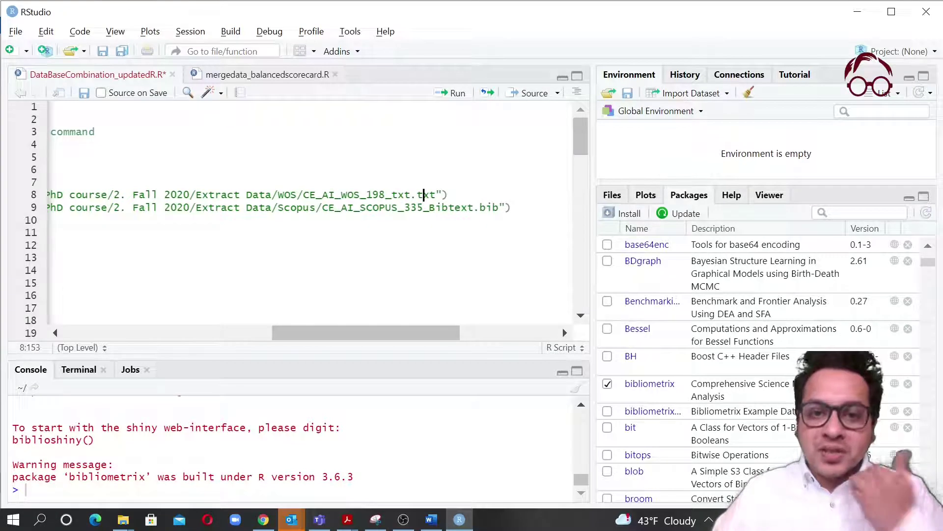
pyautogui.press('Right')
pyautogui.press('Right')
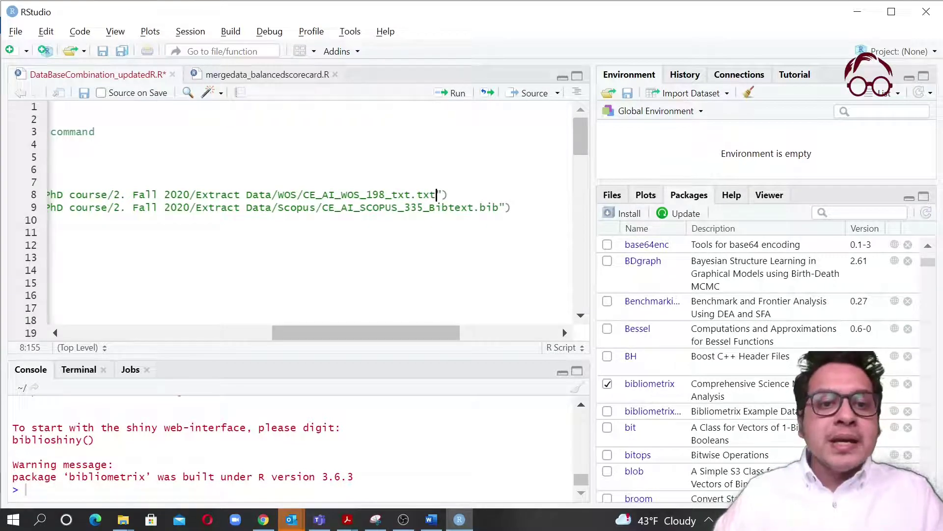
# Step: Run lines 8 and 9 of the script to define the DW and DS file paths
pyautogui.moveTo(366, 333); pyautogui.dragTo(157, 333)
pyautogui.click(63, 207)
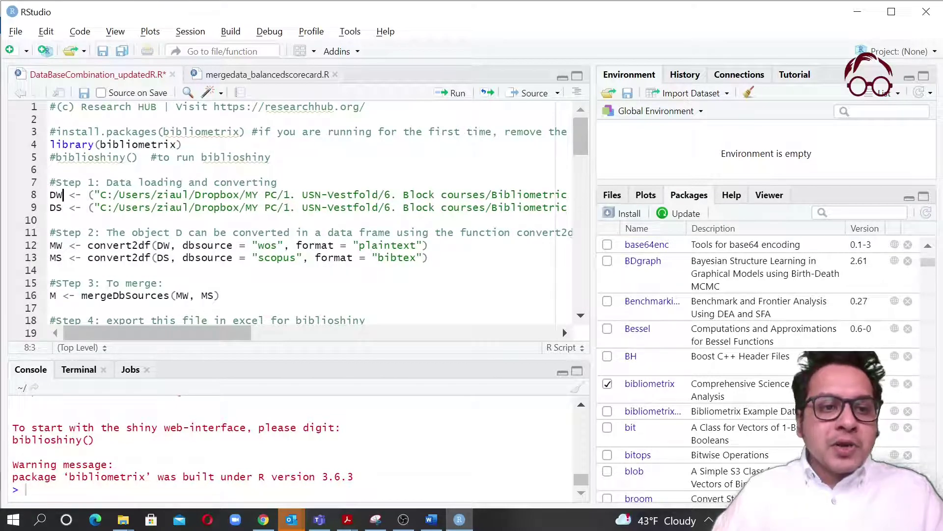
pyautogui.click(451, 93)
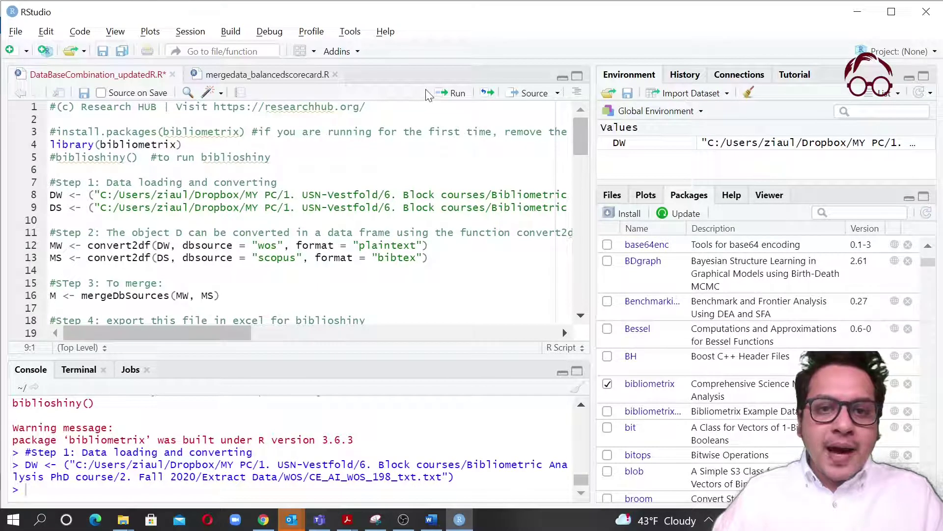
pyautogui.click(450, 93)
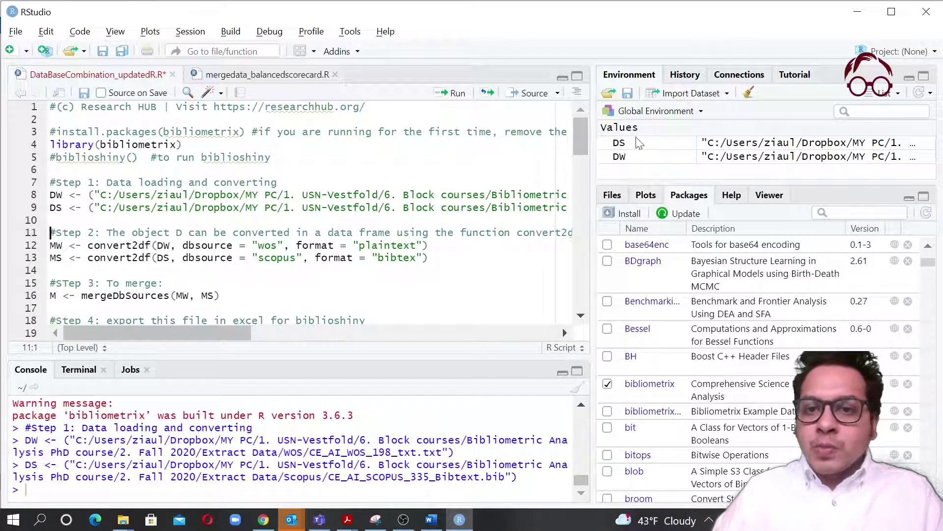
# Step: Annotate the script with pen arrows and marks linking DW and DS on lines 8 and 9 to the convert2df calls
pyautogui.scroll(-2, 295, 212)
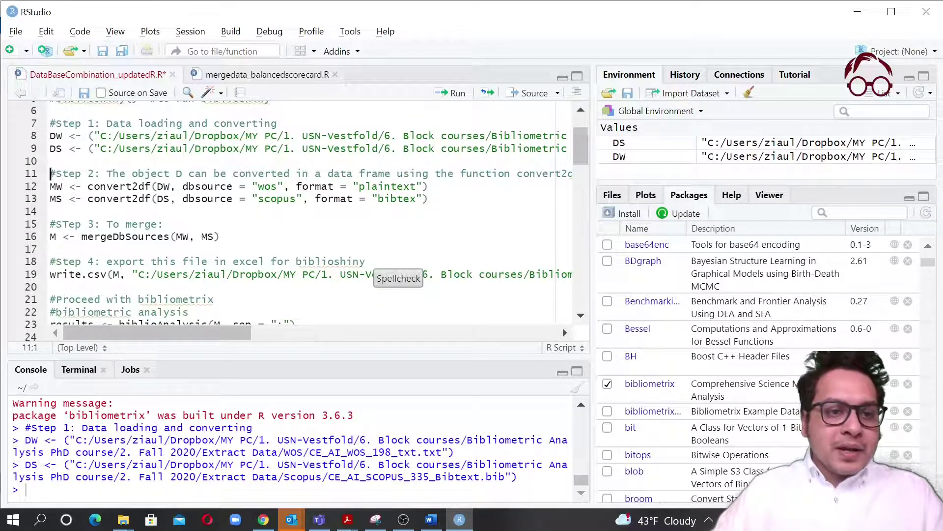
pyautogui.moveTo(88, 186); pyautogui.dragTo(150, 187)
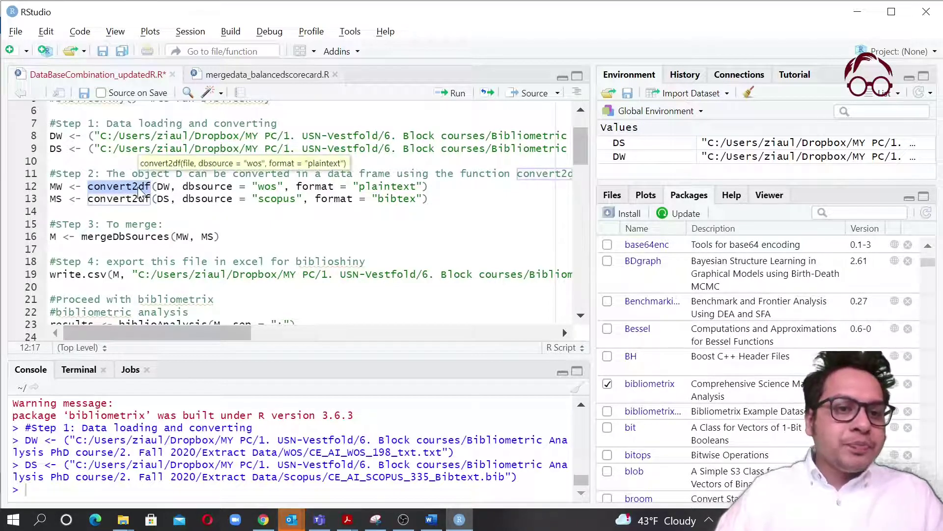
pyautogui.click(206, 224)
pyautogui.hotkey('ctrl', 'shift', 'p')
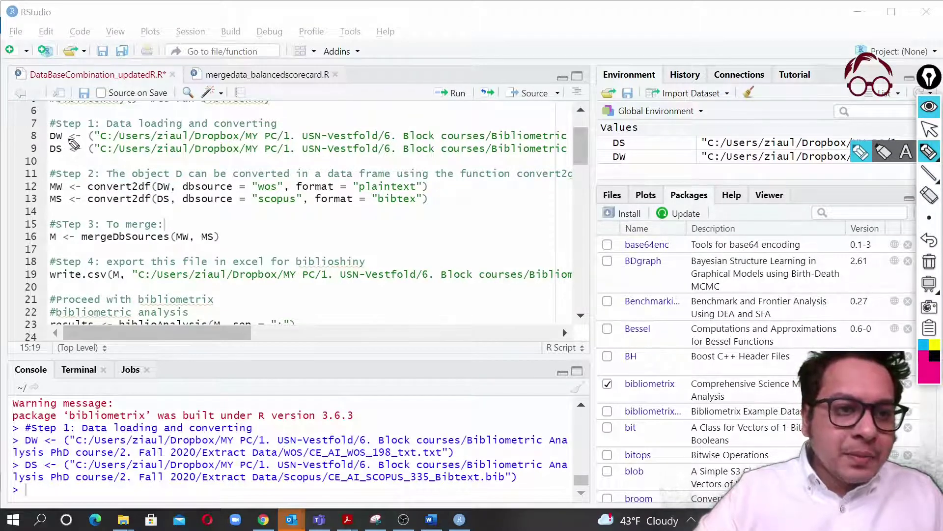
pyautogui.moveTo(65, 140); pyautogui.dragTo(164, 176)
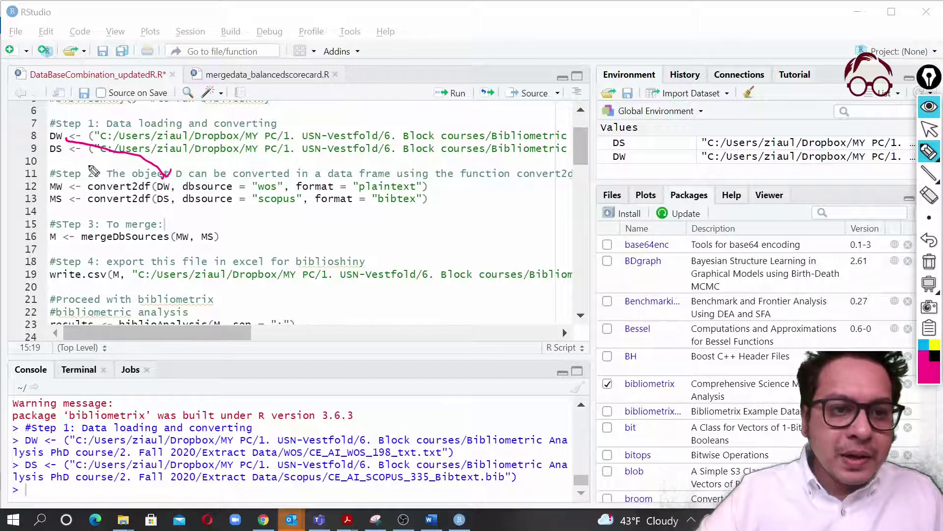
pyautogui.moveTo(68, 152); pyautogui.dragTo(162, 193)
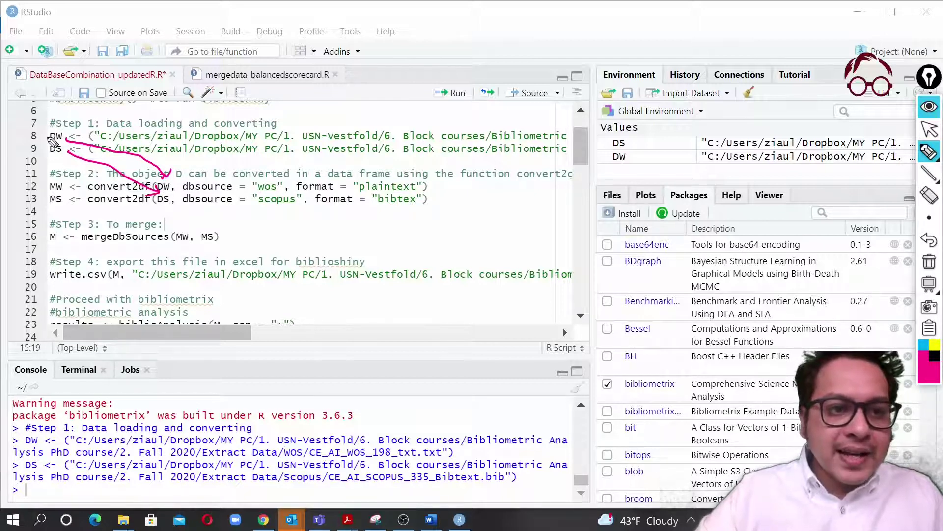
pyautogui.moveTo(45, 139); pyautogui.dragTo(60, 135)
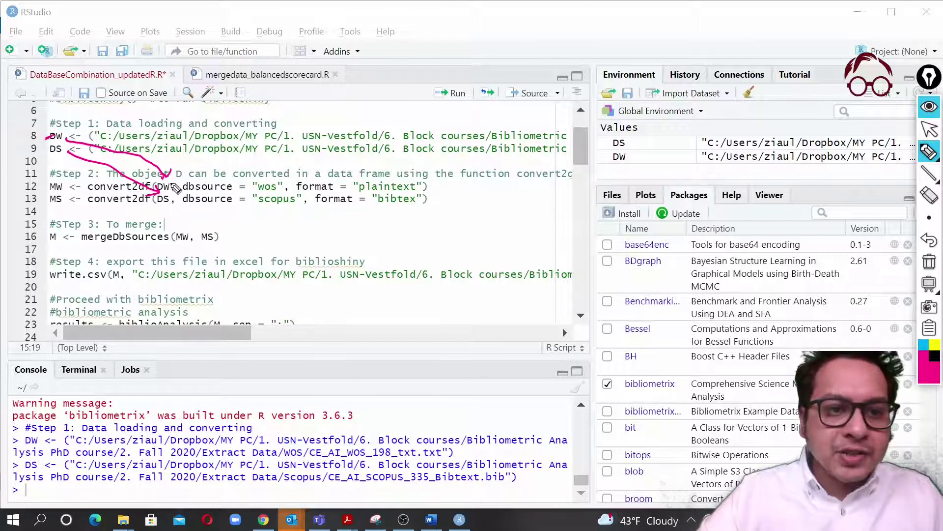
pyautogui.moveTo(40, 153); pyautogui.dragTo(47, 149)
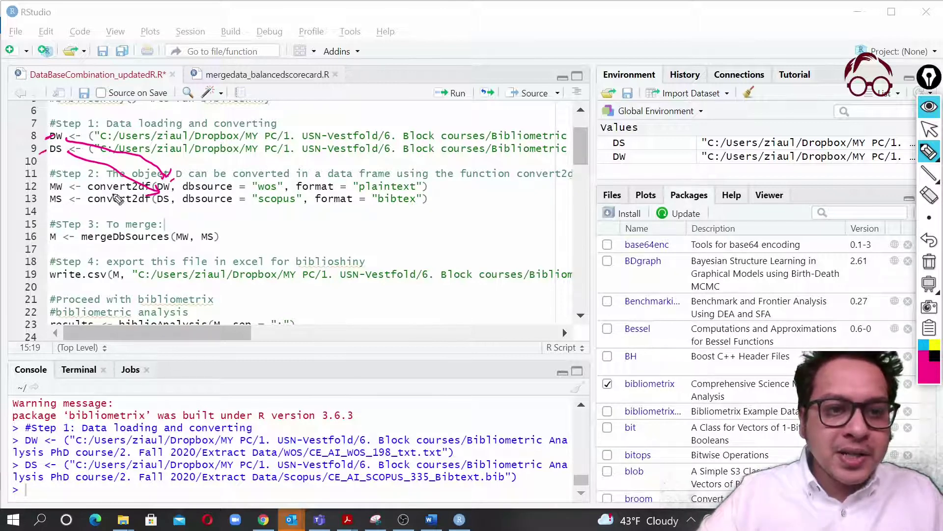
pyautogui.moveTo(156, 209); pyautogui.dragTo(165, 205)
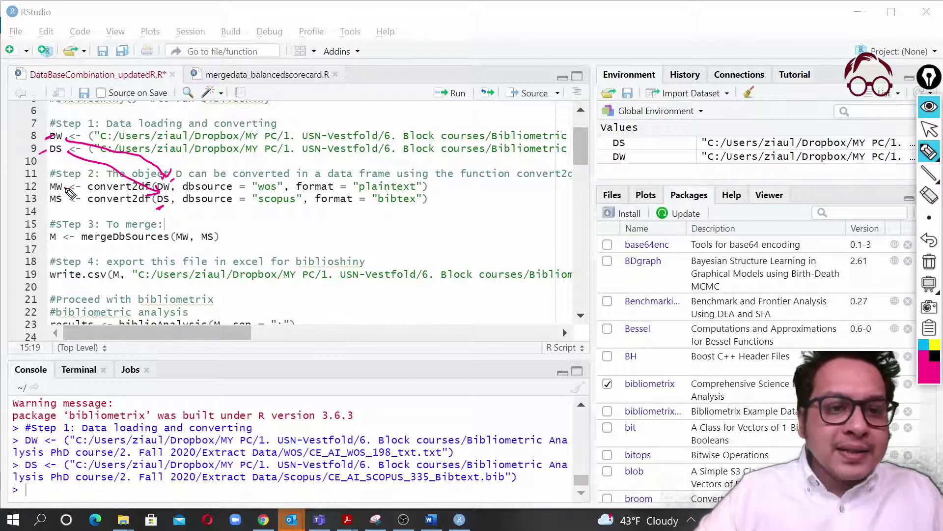
# Step: Draw pen arrows and marks linking MW and MS on lines 12 and 13 to the mergeDbSources call
pyautogui.moveTo(69, 189)
pyautogui.mouseDown()
pyautogui.moveTo(186, 235)
pyautogui.moveTo(178, 227)
pyautogui.mouseUp()
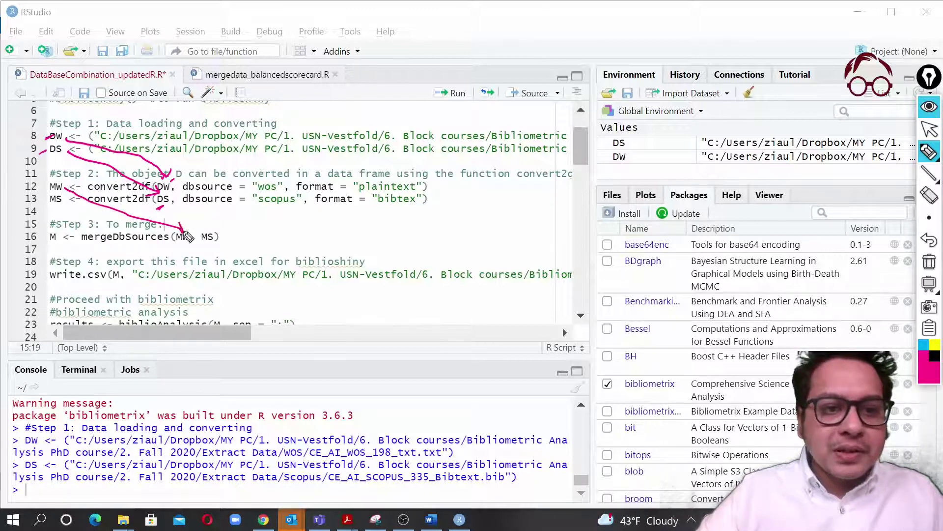
pyautogui.moveTo(66, 205)
pyautogui.mouseDown()
pyautogui.moveTo(212, 237)
pyautogui.moveTo(220, 225)
pyautogui.mouseUp()
pyautogui.moveTo(35, 190); pyautogui.dragTo(46, 185)
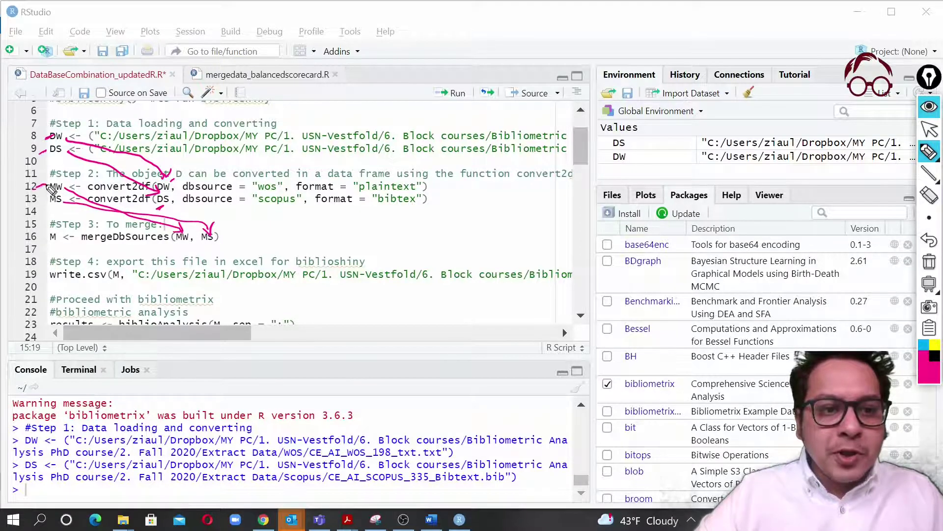
pyautogui.moveTo(176, 248); pyautogui.dragTo(183, 246)
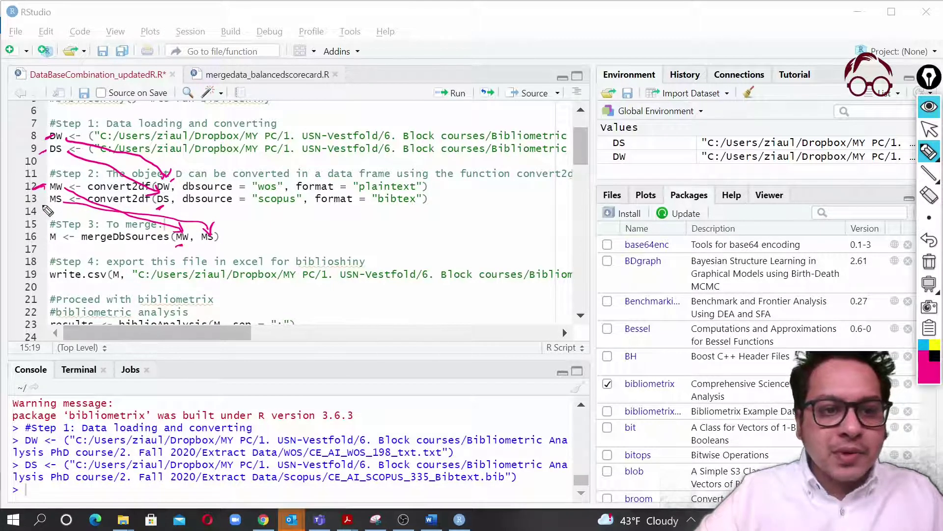
pyautogui.moveTo(42, 210); pyautogui.dragTo(36, 203)
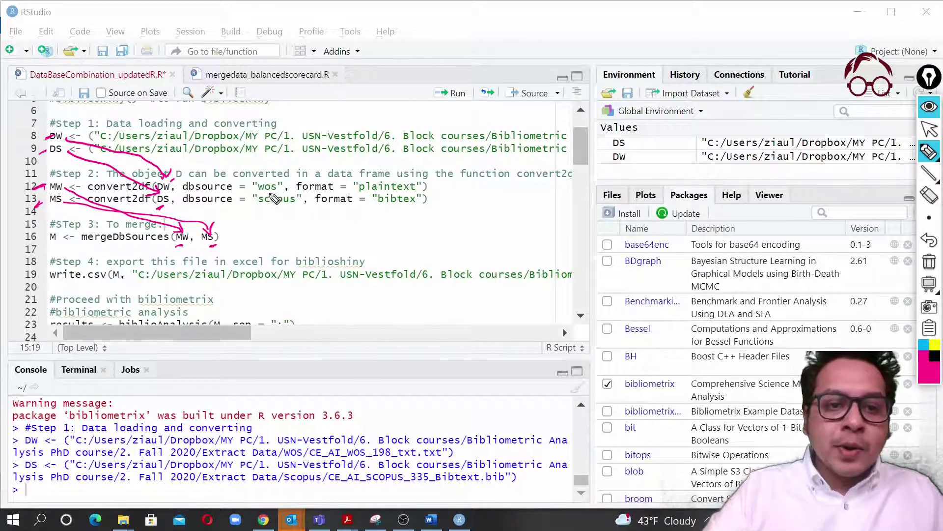
# Step: Underline the wos, scopus, plaintext and bibtex arguments with the pen and add two strokes beside line 13
pyautogui.moveTo(256, 194); pyautogui.dragTo(276, 195)
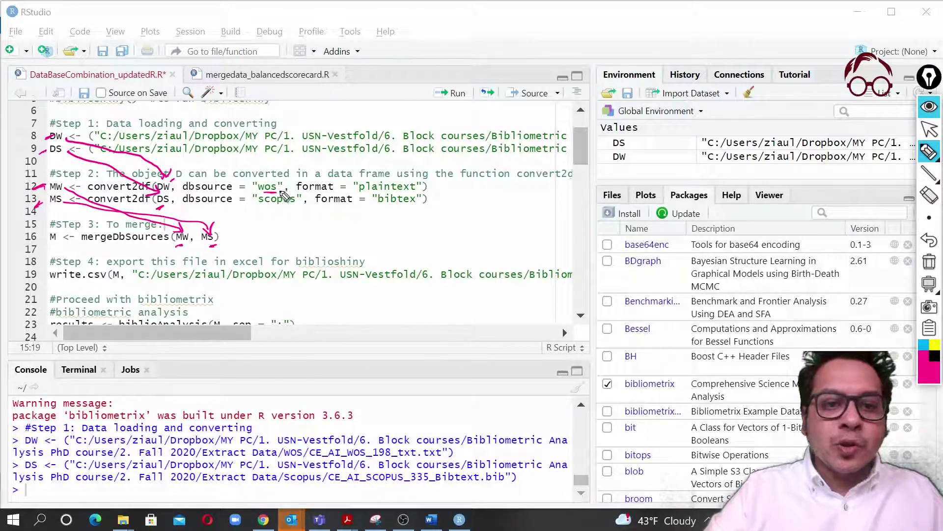
pyautogui.moveTo(270, 208); pyautogui.dragTo(281, 208)
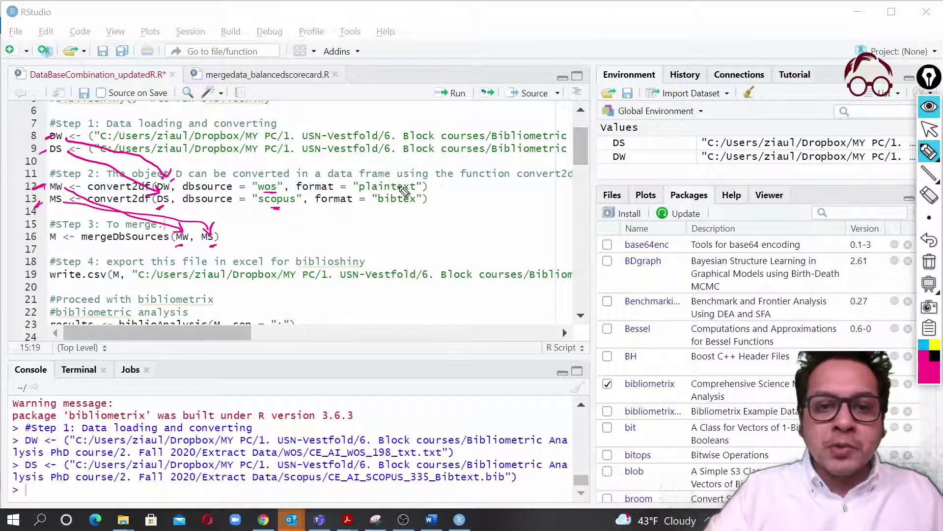
pyautogui.moveTo(388, 193); pyautogui.dragTo(407, 210)
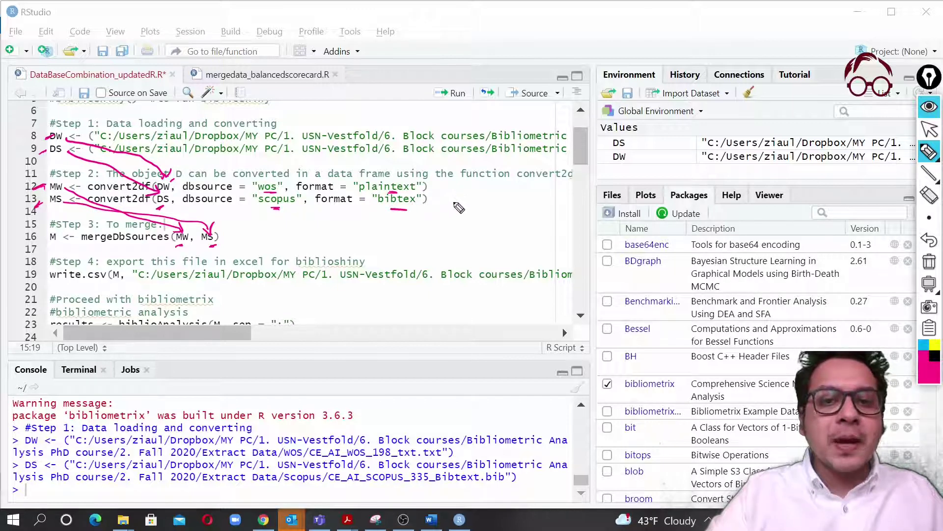
pyautogui.moveTo(438, 209)
pyautogui.mouseDown()
pyautogui.moveTo(464, 200)
pyautogui.moveTo(465, 215)
pyautogui.mouseUp()
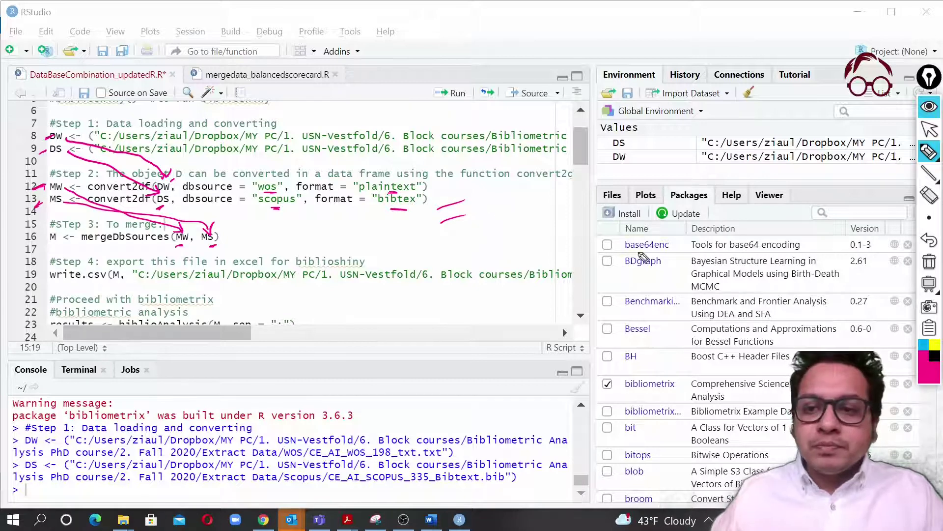
# Step: Clear all pen annotations from the screen and hide the drawing tools
pyautogui.click(933, 199)
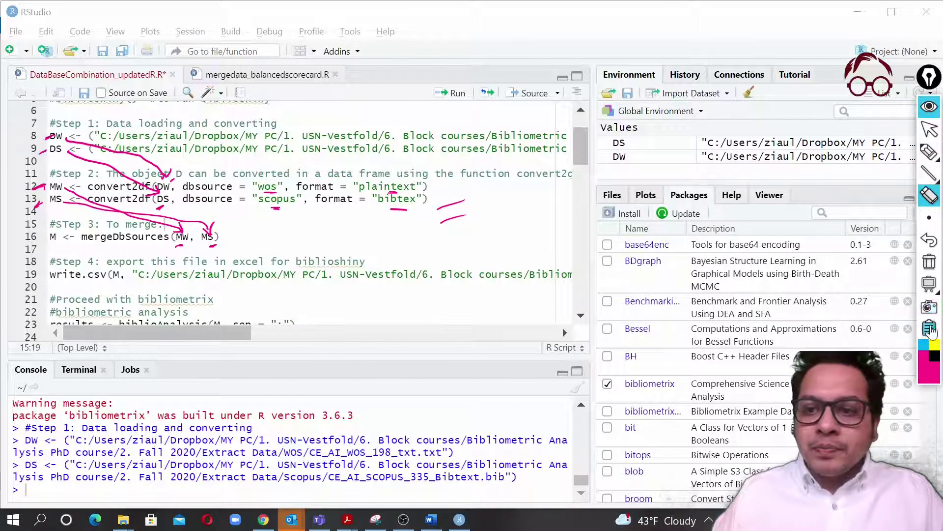
pyautogui.click(931, 268)
pyautogui.click(929, 106)
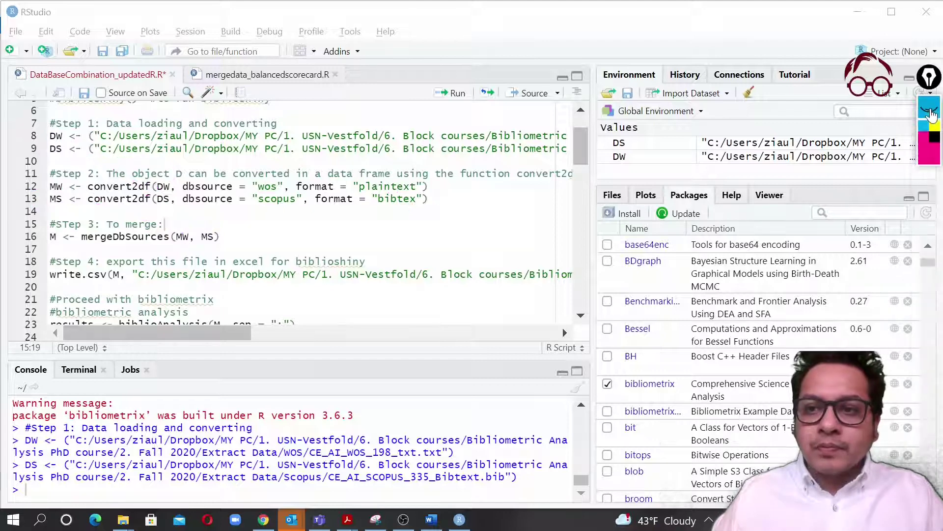
# Step: Run the convert2df commands on lines 12 and 13 to create the MW and MS data frames
pyautogui.click(265, 198)
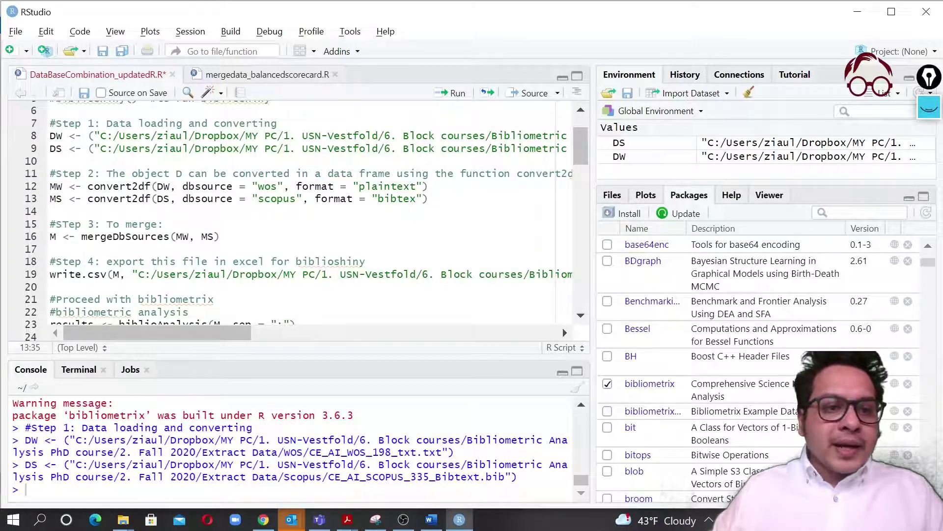
pyautogui.click(113, 186)
pyautogui.click(451, 93)
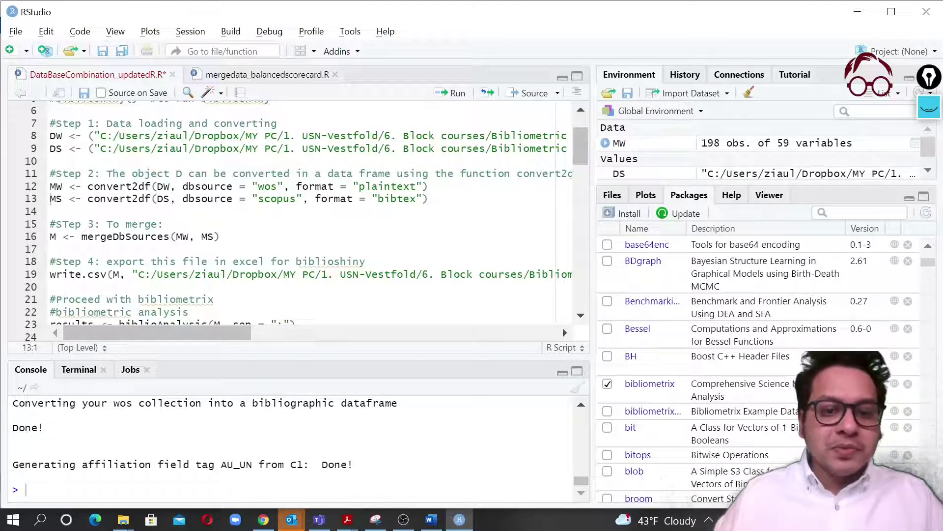
pyautogui.press('End')
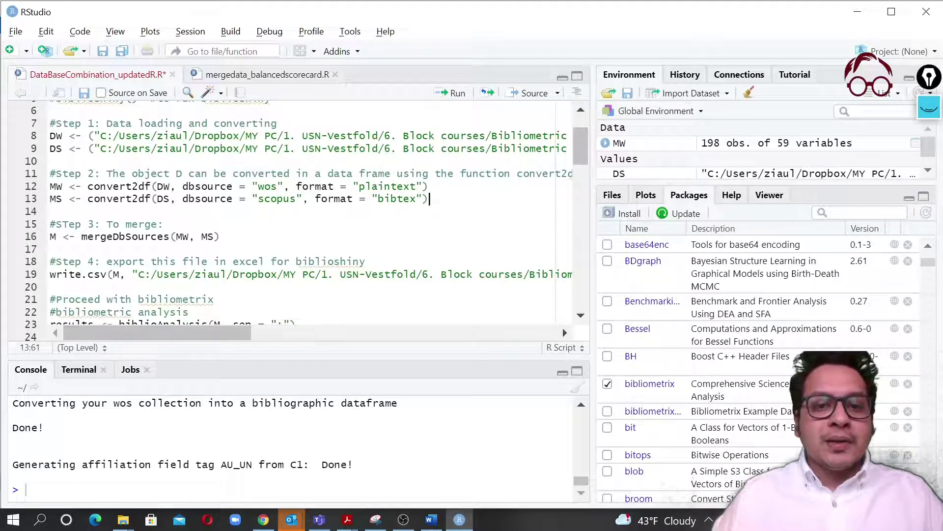
pyautogui.hotkey('ctrl', 'Return')
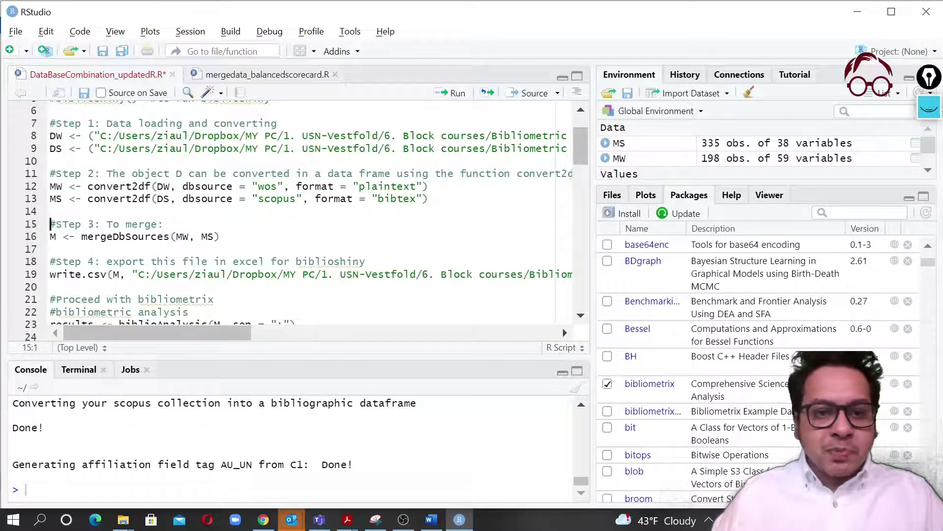
# Step: Run the mergeDbSources command on line 16 to merge MW and MS into the data frame M
pyautogui.click(328, 198)
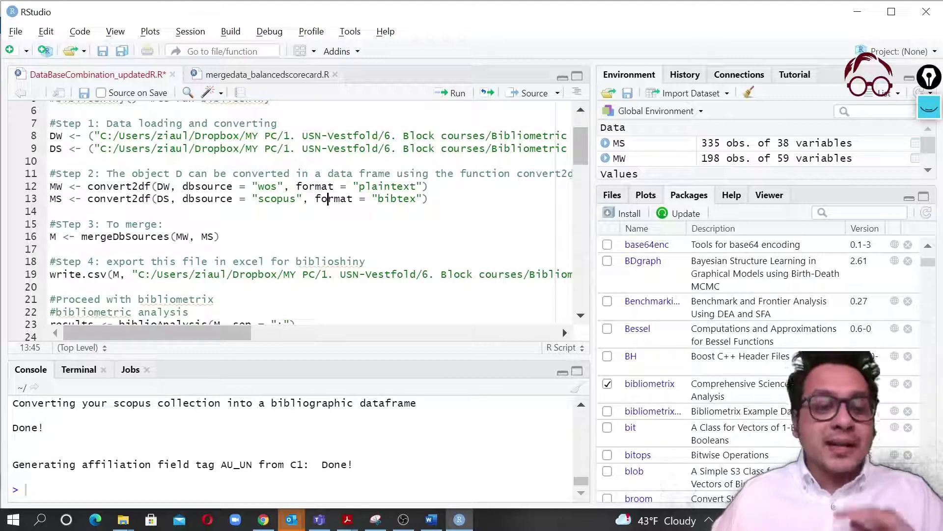
pyautogui.moveTo(265, 464); pyautogui.dragTo(353, 464)
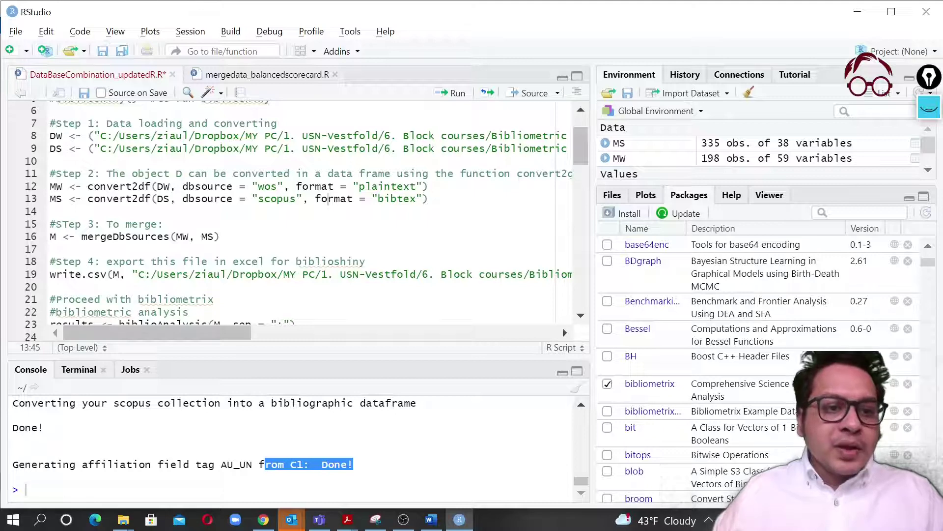
pyautogui.click(51, 237)
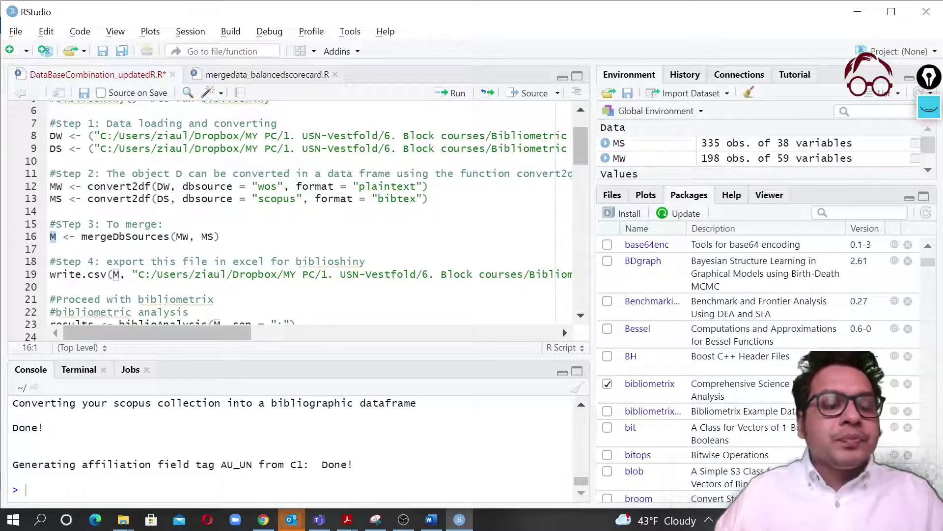
pyautogui.press('Right')
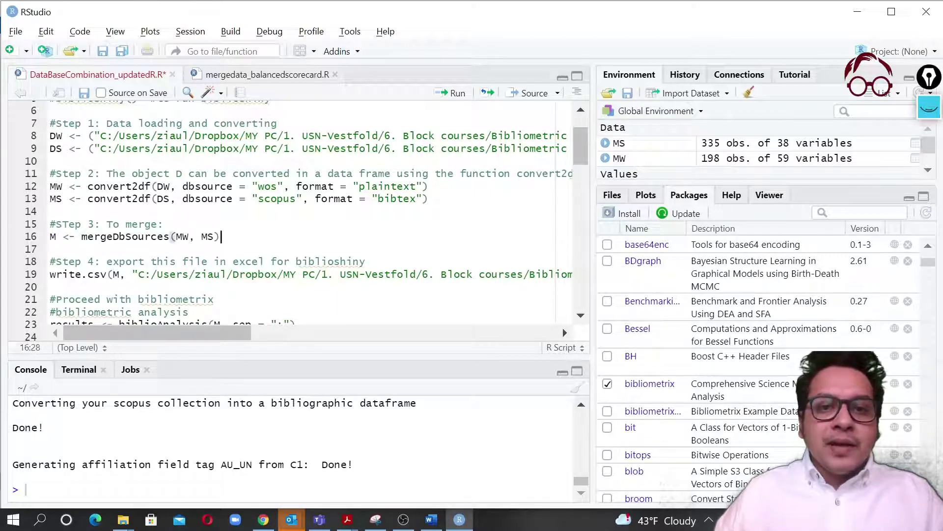
pyautogui.click(456, 95)
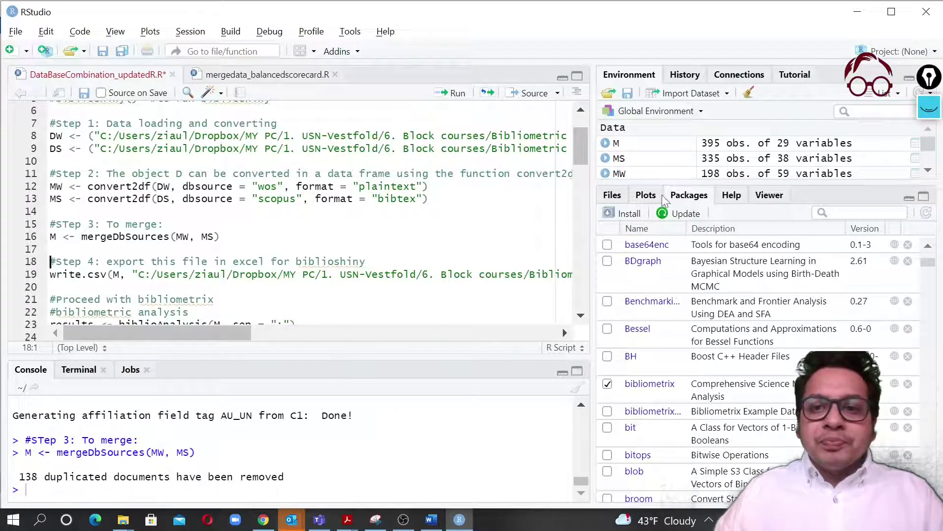
# Step: Enlarge the Environment pane to examine the merged data frame, and check the console message about duplicated documents
pyautogui.moveTo(688, 187); pyautogui.dragTo(688, 248)
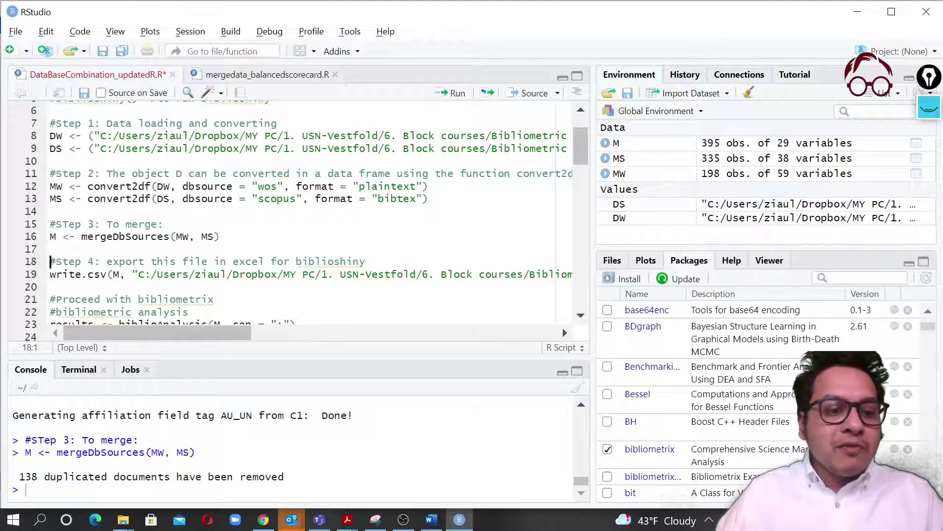
pyautogui.moveTo(19, 476); pyautogui.dragTo(69, 476)
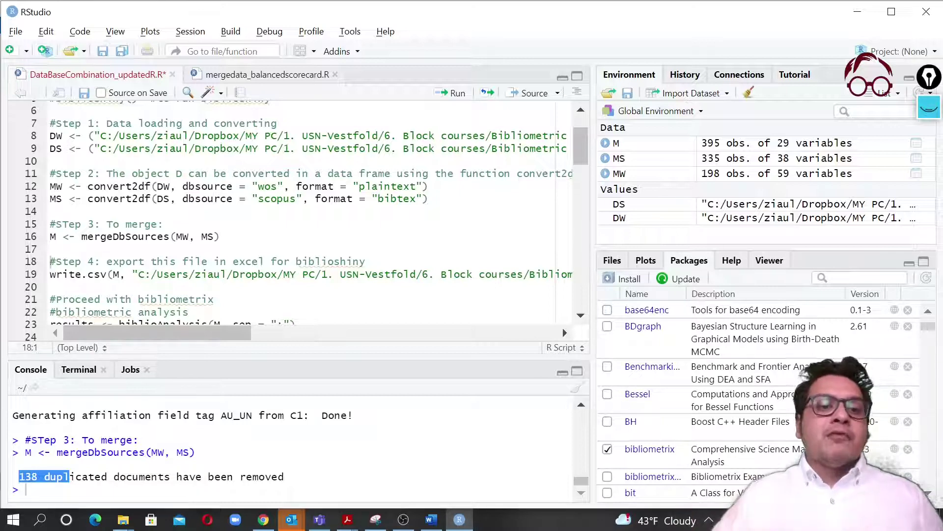
pyautogui.click(221, 236)
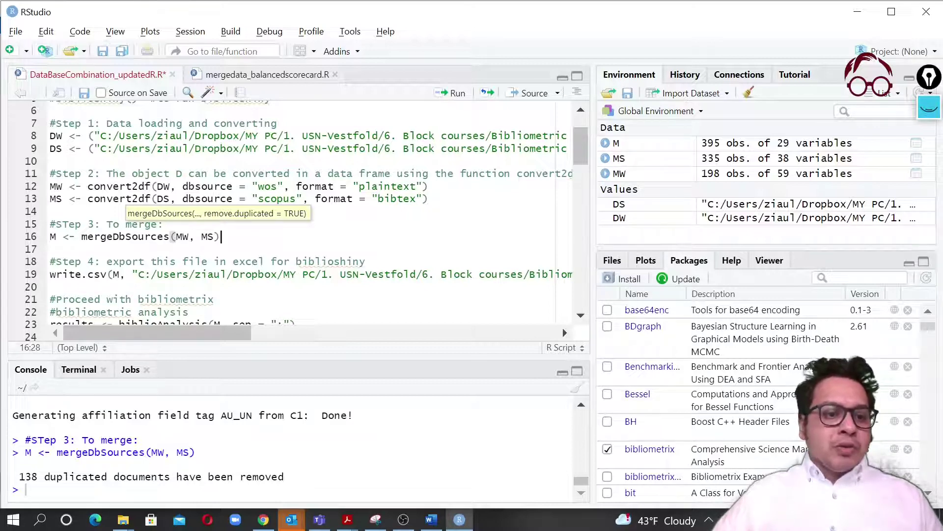
# Step: Change the output file name in the write.csv command on line 19 to WOS-SCOPUS-COMBINED-2022.csv
pyautogui.click(50, 274)
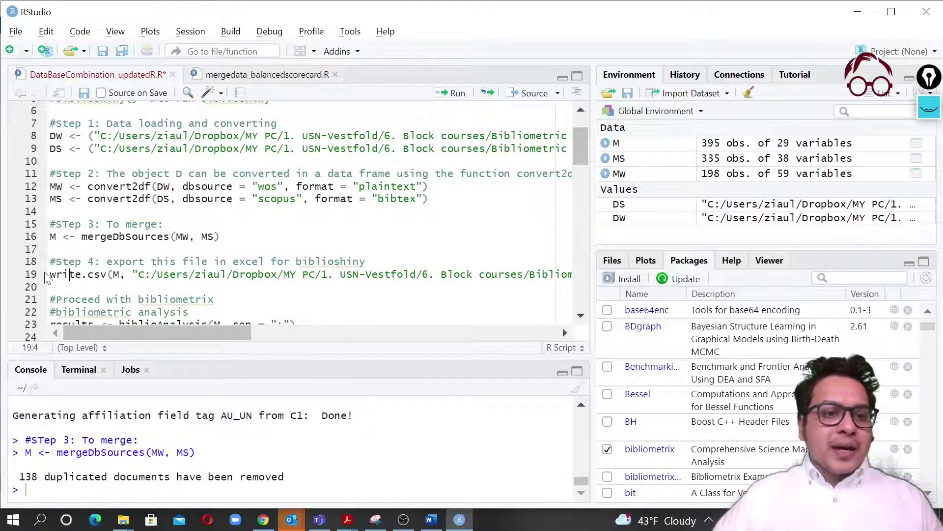
pyautogui.moveTo(50, 274); pyautogui.dragTo(102, 274)
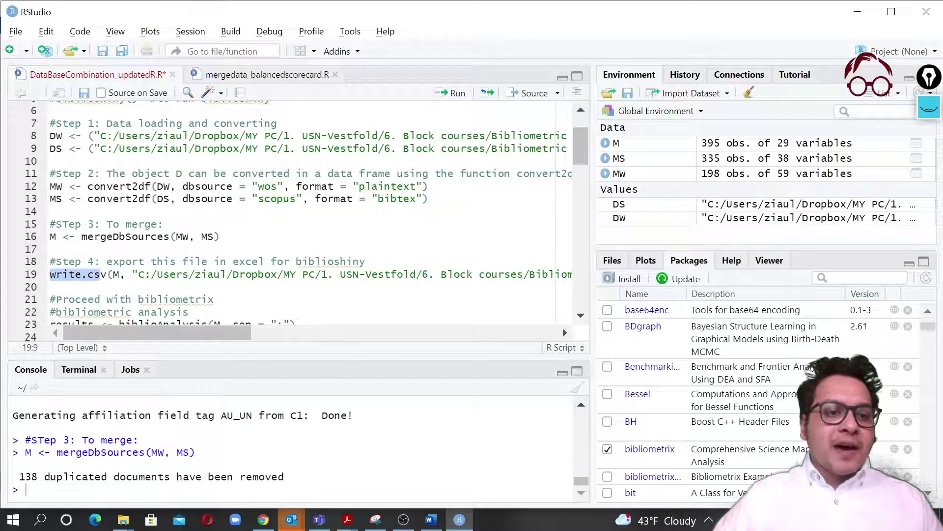
pyautogui.click(114, 274)
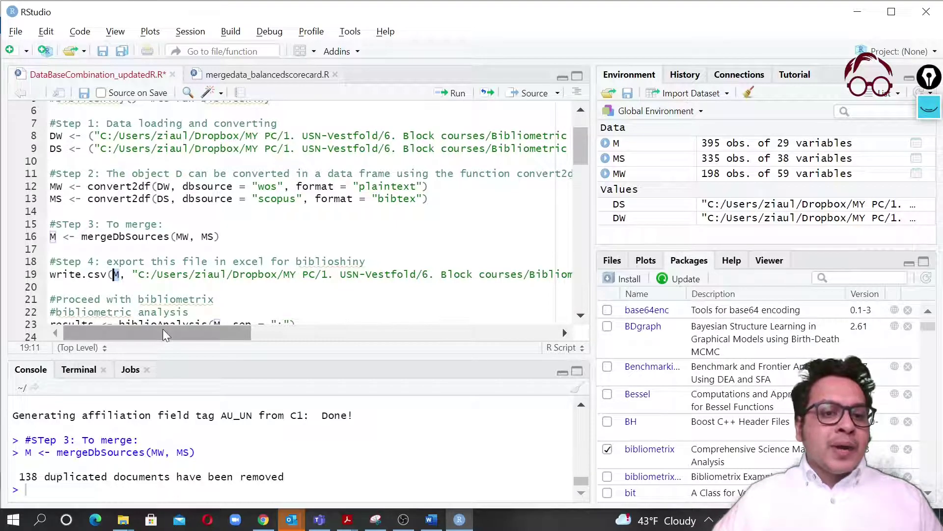
pyautogui.moveTo(163, 328); pyautogui.dragTo(414, 333)
pyautogui.click(357, 273)
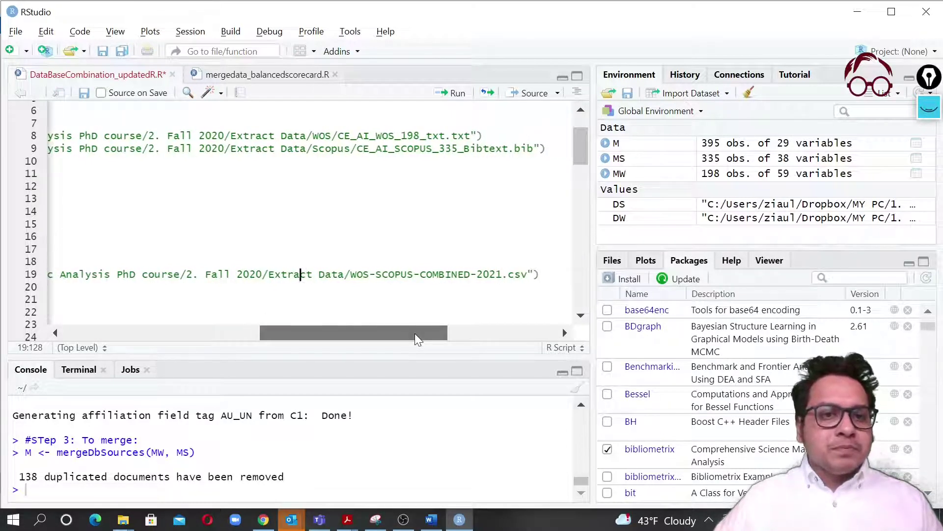
pyautogui.click(433, 274)
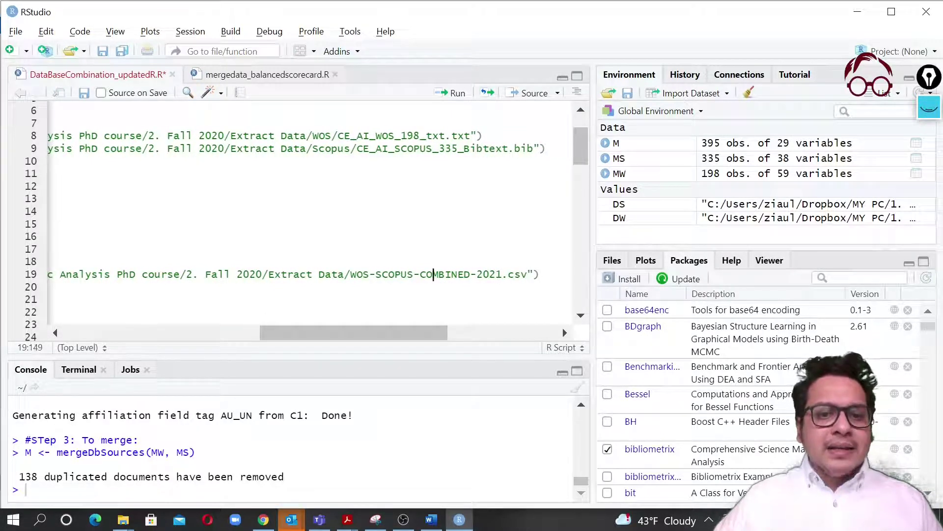
pyautogui.moveTo(356, 274); pyautogui.dragTo(54, 262)
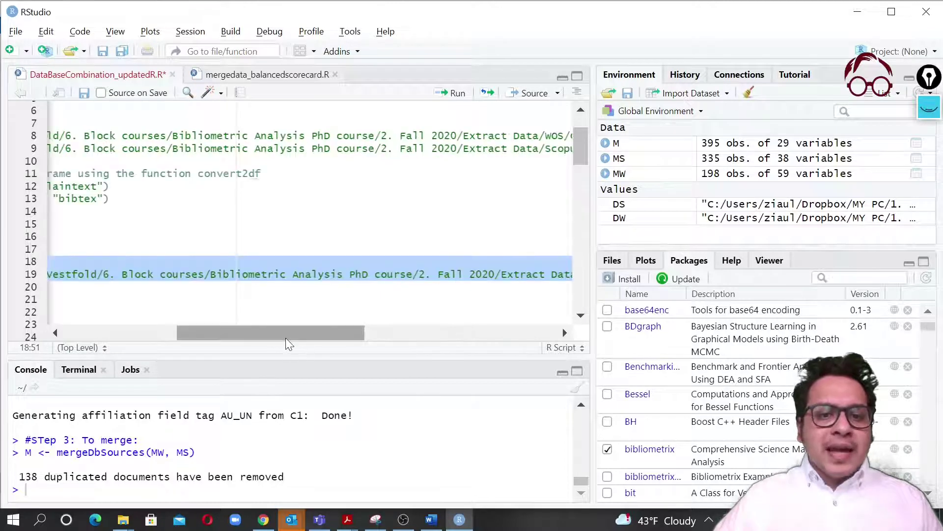
pyautogui.moveTo(284, 337); pyautogui.dragTo(398, 334)
pyautogui.click(428, 274)
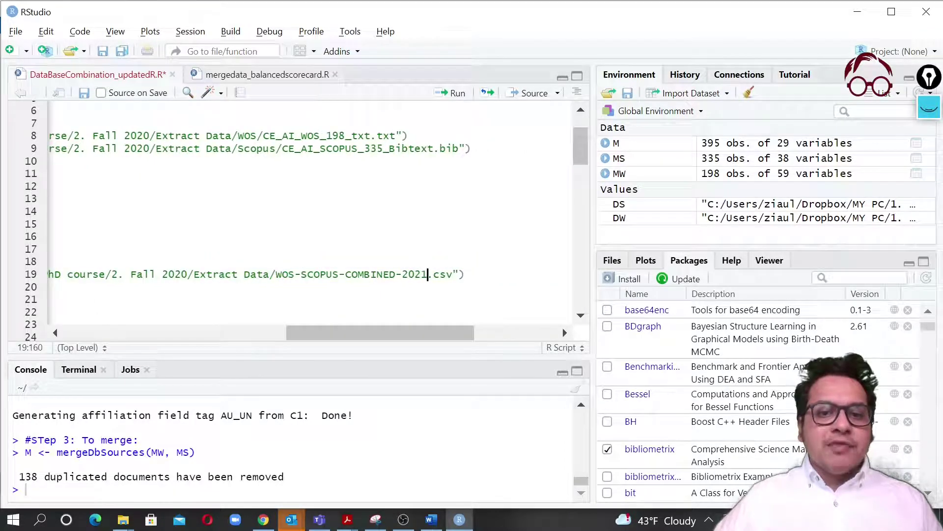
pyautogui.press('BackSpace')
pyautogui.write('2')
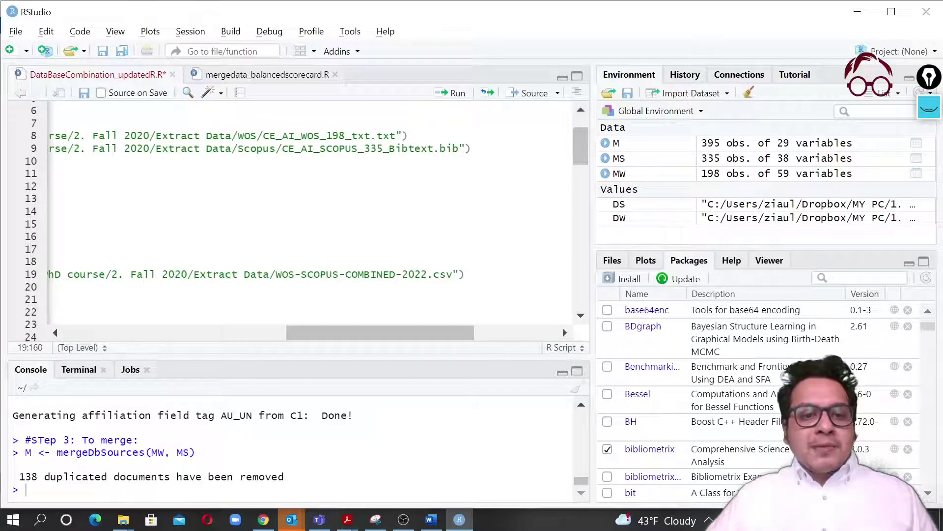
# Step: Run the write.csv command on line 19 to export M as WOS-SCOPUS-COMBINED-2022.csv
pyautogui.moveTo(278, 275); pyautogui.dragTo(417, 274)
pyautogui.moveTo(344, 333); pyautogui.dragTo(497, 333)
pyautogui.click(227, 274)
pyautogui.moveTo(335, 274); pyautogui.dragTo(150, 274)
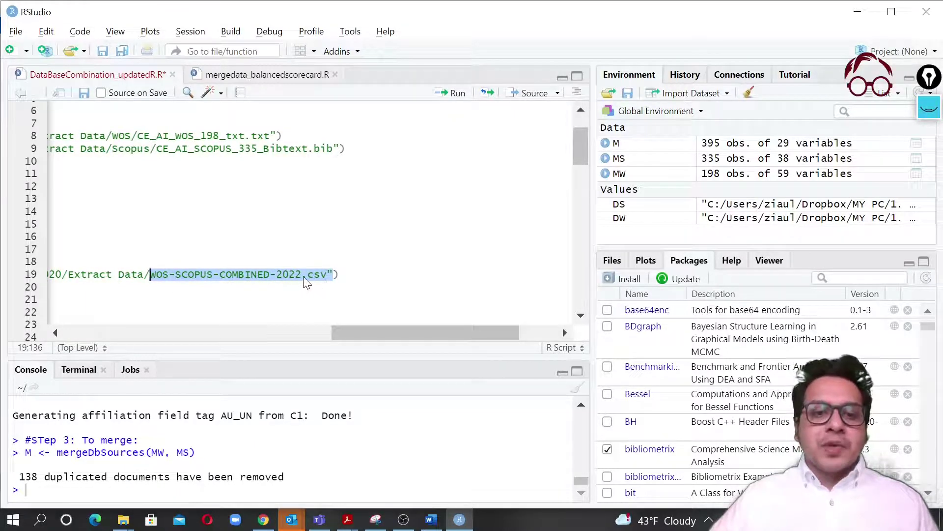
pyautogui.moveTo(301, 274); pyautogui.dragTo(149, 274)
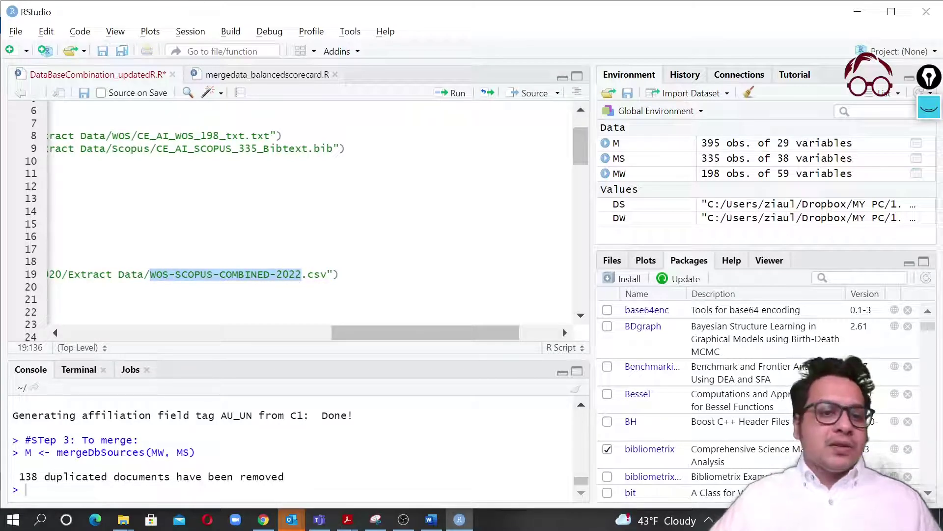
pyautogui.moveTo(374, 332); pyautogui.dragTo(125, 332)
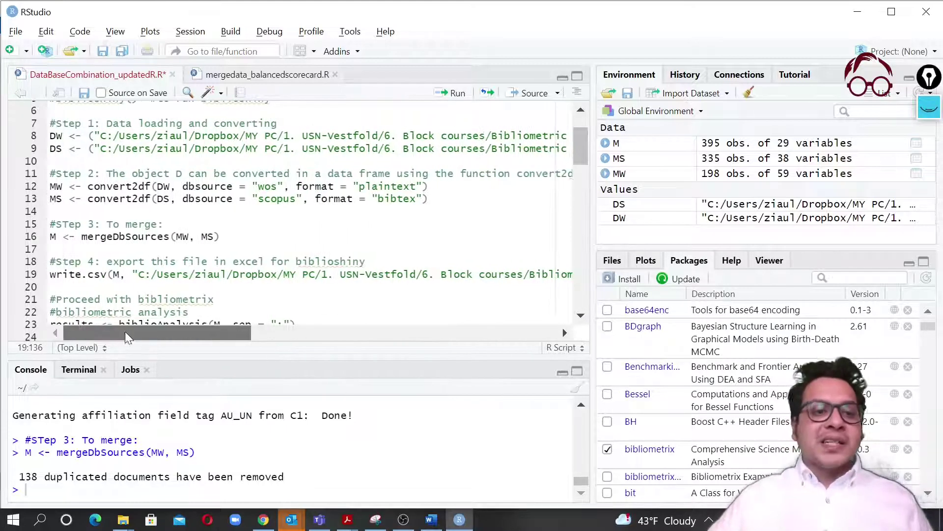
pyautogui.click(83, 274)
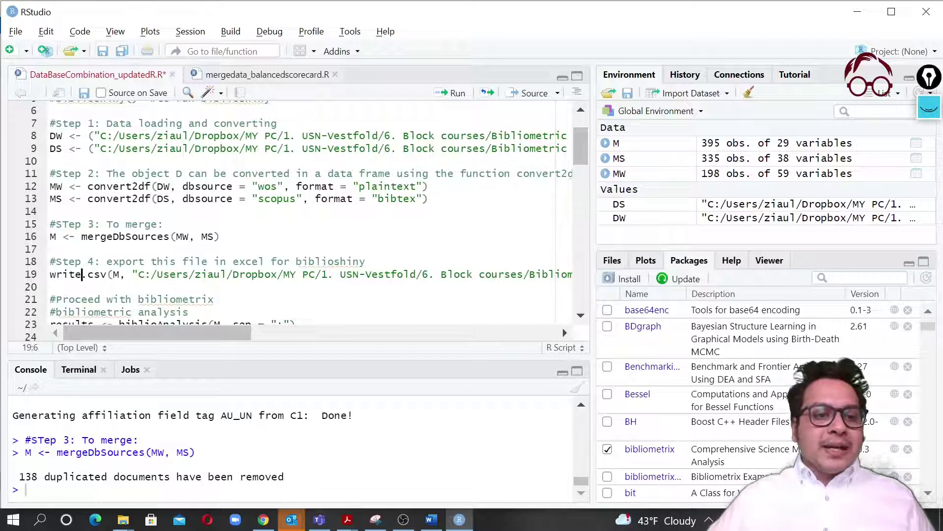
pyautogui.click(450, 93)
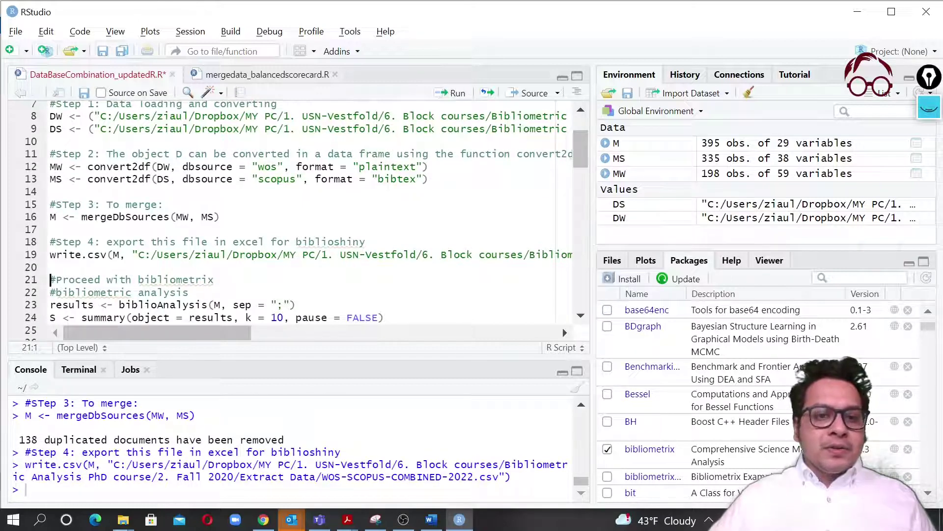
# Step: Switch to File Explorer and locate the exported WOS-SCOPUS-COMBINED-2022 file in the Extract Data folder
pyautogui.hotkey('alt', 'Tab')
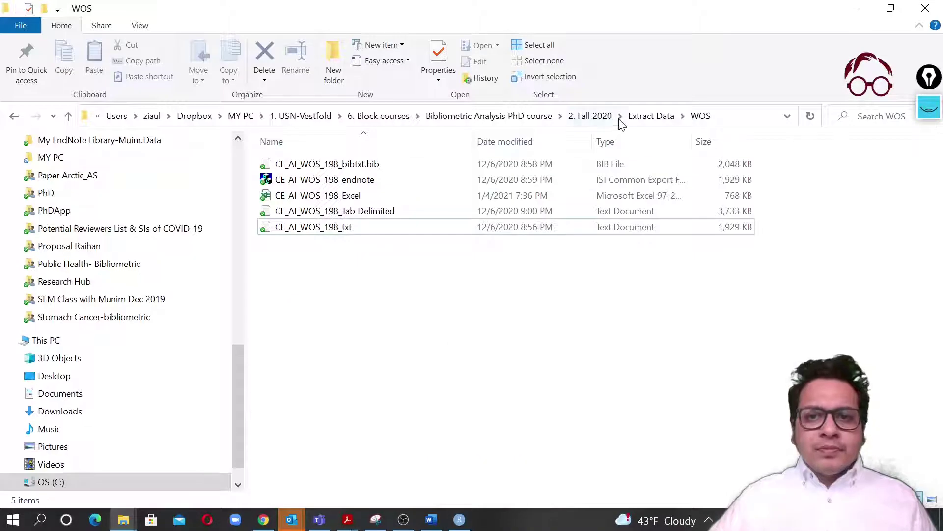
pyautogui.click(653, 117)
pyautogui.click(385, 413)
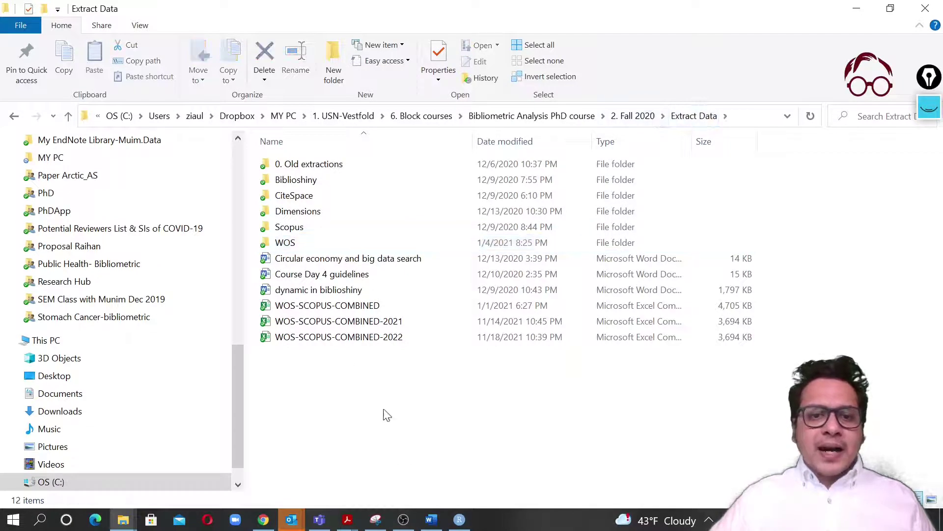
pyautogui.click(349, 338)
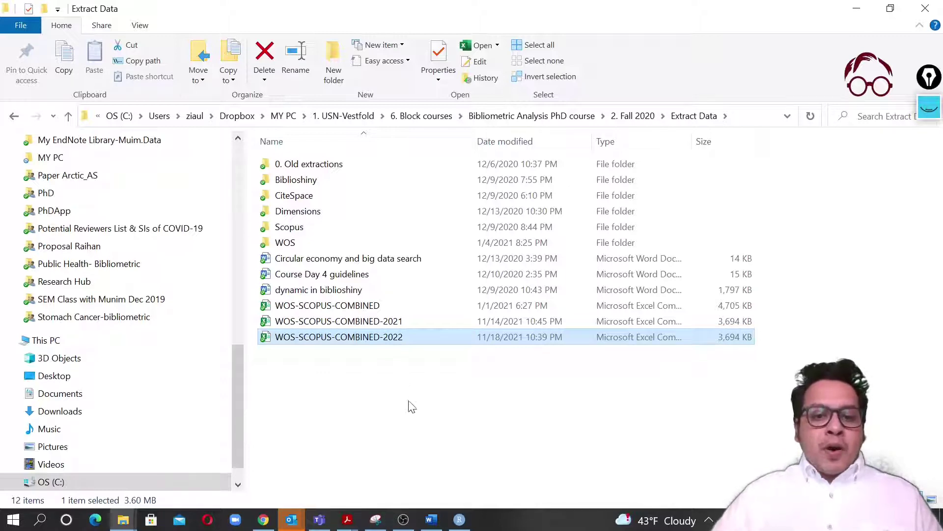
# Step: Switch back to RStudio, uncomment the biblioshiny() command on line 5 and run it to launch the web app
pyautogui.click(460, 519)
pyautogui.scroll(3, 305, 211)
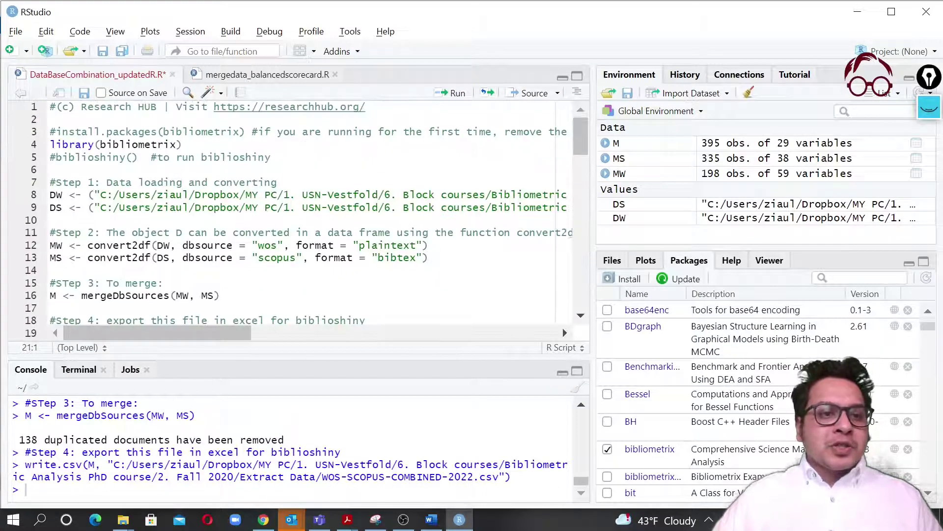
pyautogui.click(57, 157)
pyautogui.press('BackSpace')
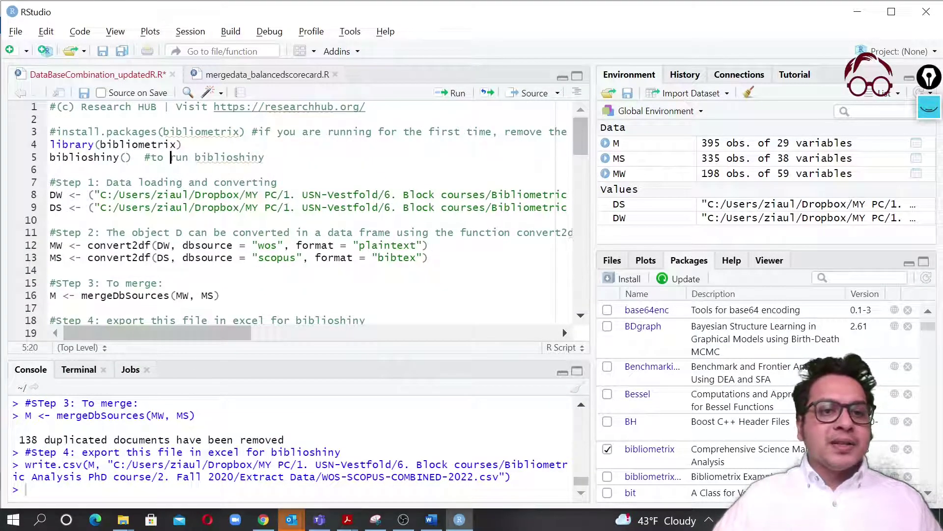
pyautogui.click(451, 93)
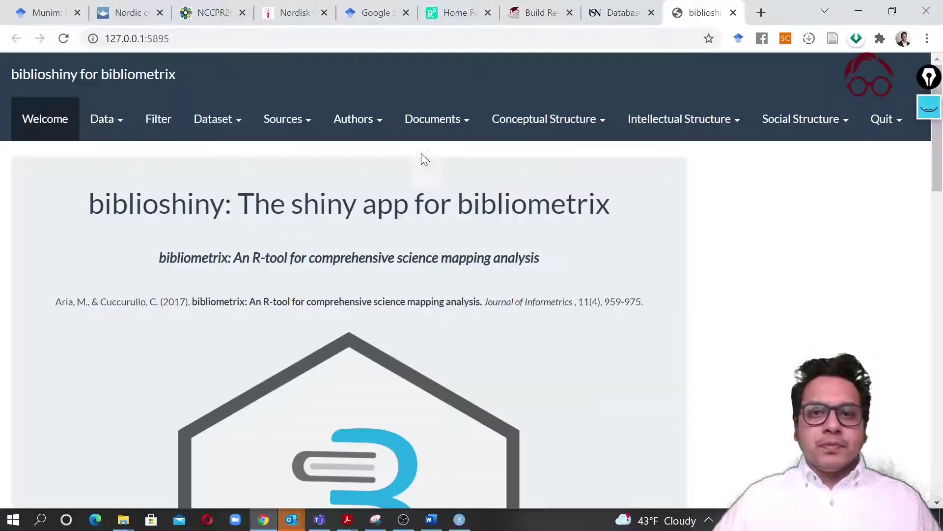
# Step: Open biblioshiny's page for importing or loading files and choose to load bibliometrix file(s)
pyautogui.click(102, 119)
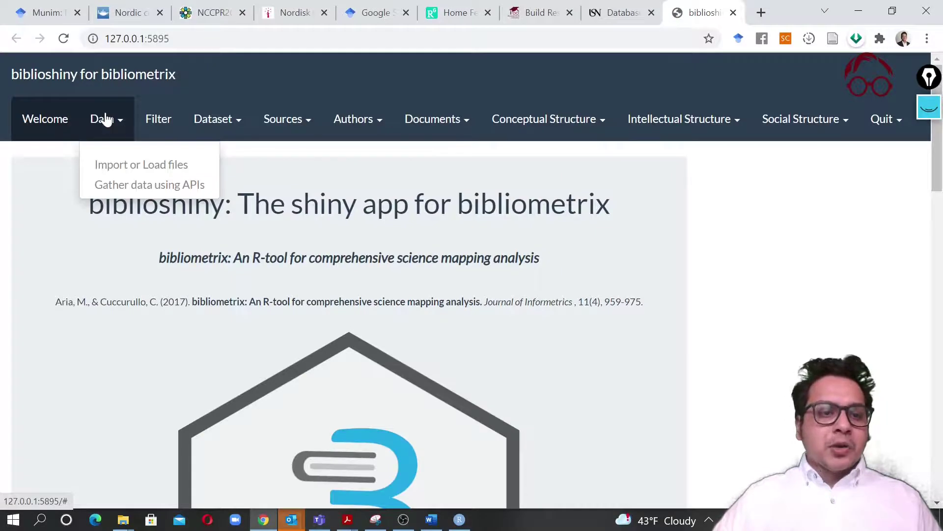
pyautogui.click(154, 166)
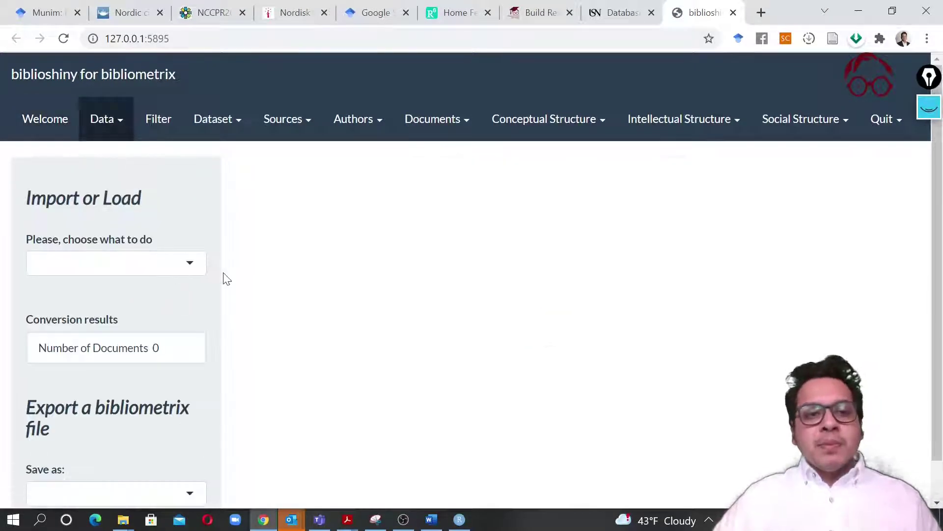
pyautogui.scroll(-1, 225, 278)
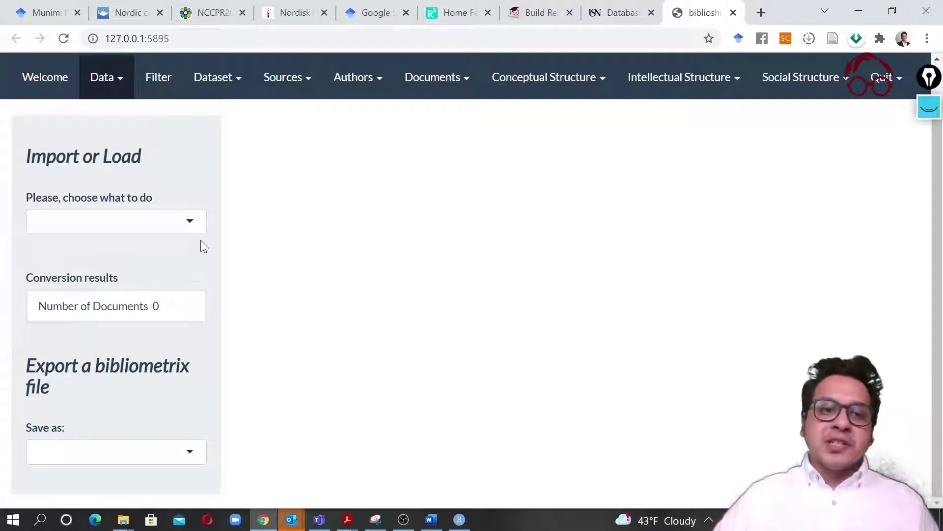
pyautogui.click(190, 224)
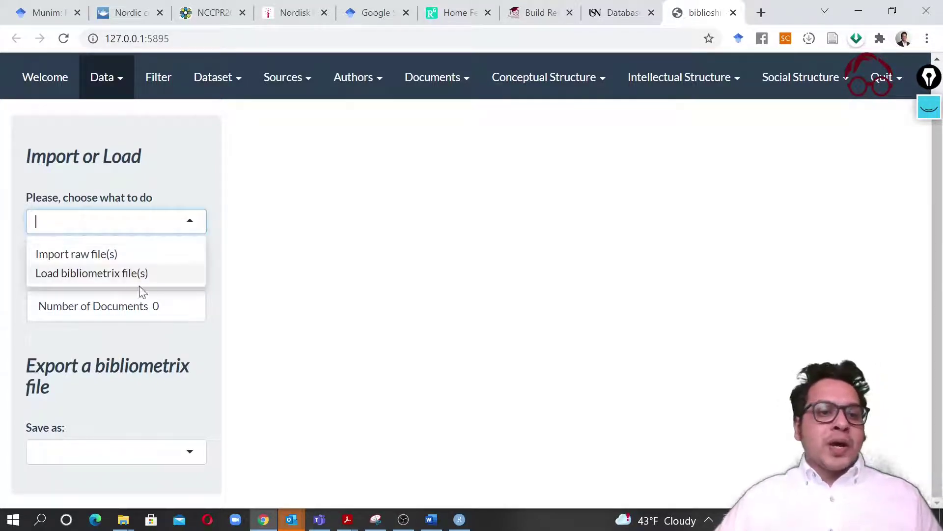
pyautogui.click(92, 274)
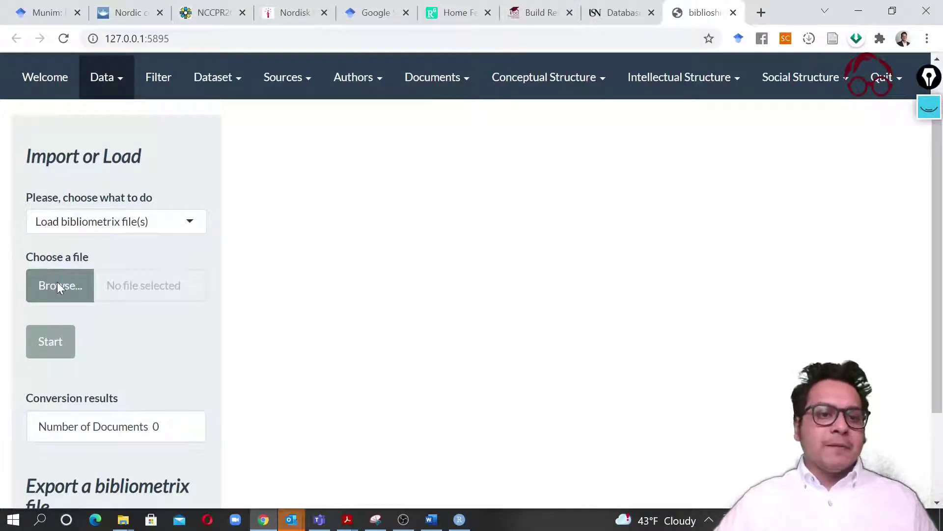
# Step: Upload WOS-SCOPUS-COMBINED-2022 from the Extract Data folder and start loading it into biblioshiny
pyautogui.click(57, 286)
pyautogui.click(334, 235)
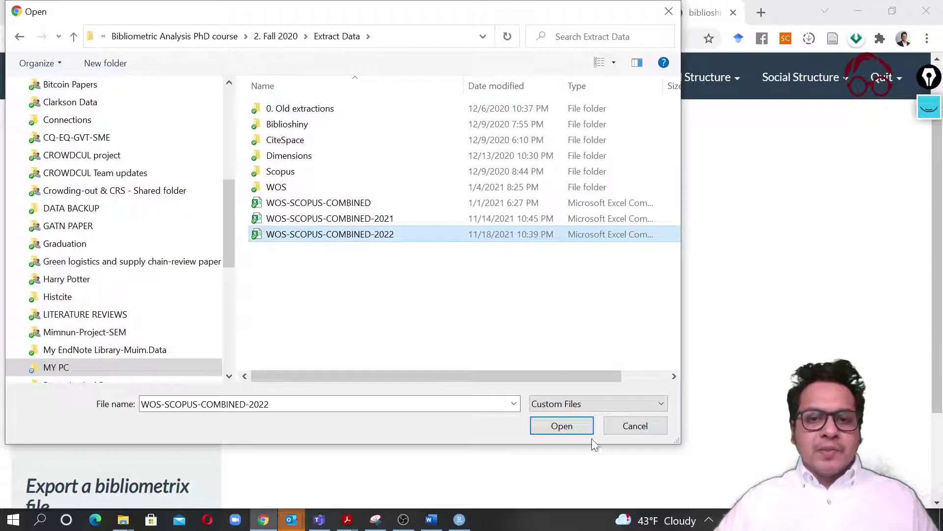
pyautogui.click(562, 427)
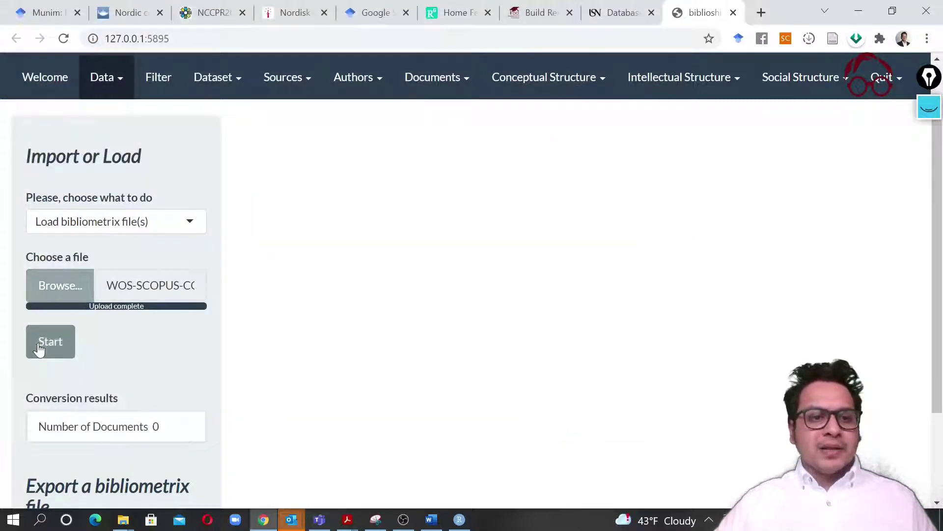
pyautogui.click(40, 350)
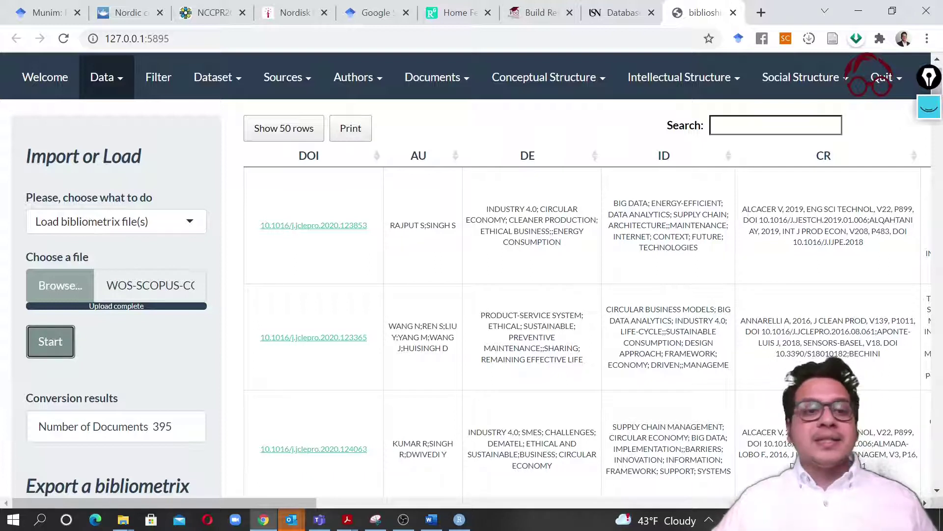
# Step: Set the import options to raw file(s), with Scopus as the database and CSV as the file format
pyautogui.click(181, 229)
pyautogui.click(151, 250)
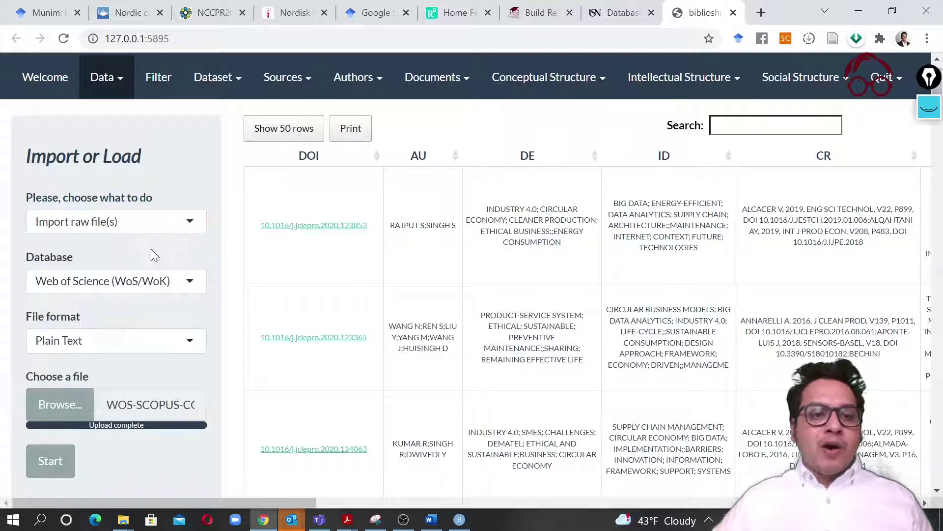
pyautogui.click(147, 287)
pyautogui.click(88, 326)
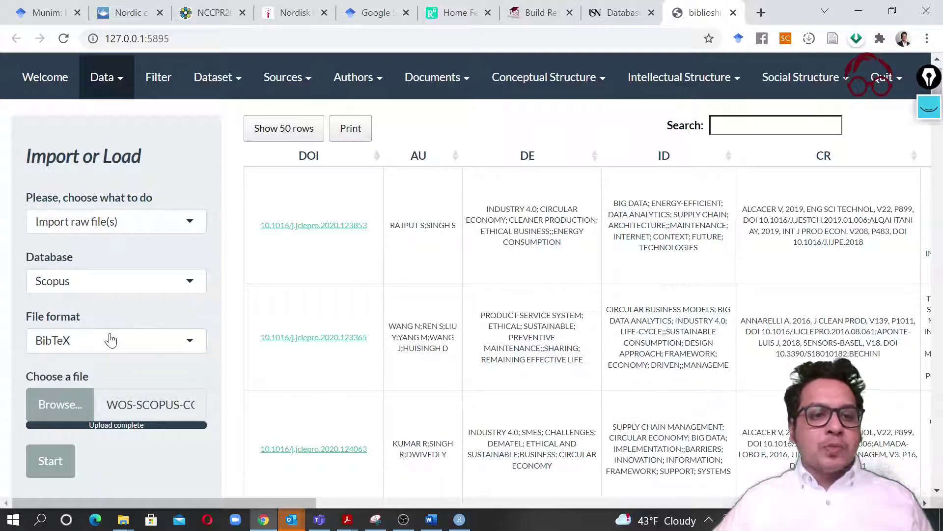
pyautogui.scroll(-2, 64, 339)
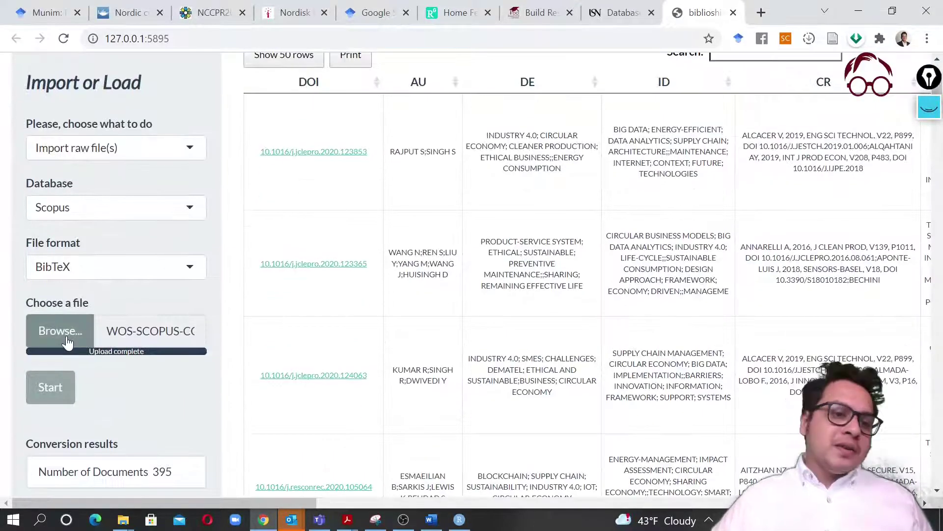
pyautogui.click(102, 267)
pyautogui.click(86, 312)
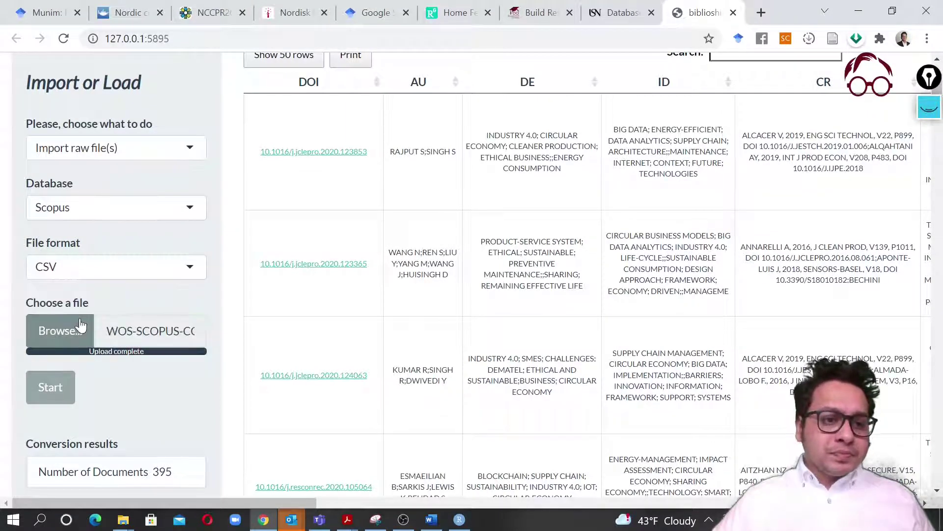
# Step: Upload WOS-SCOPUS-COMBINED-2022 from the Extract Data folder and start importing it as a raw file
pyautogui.click(58, 332)
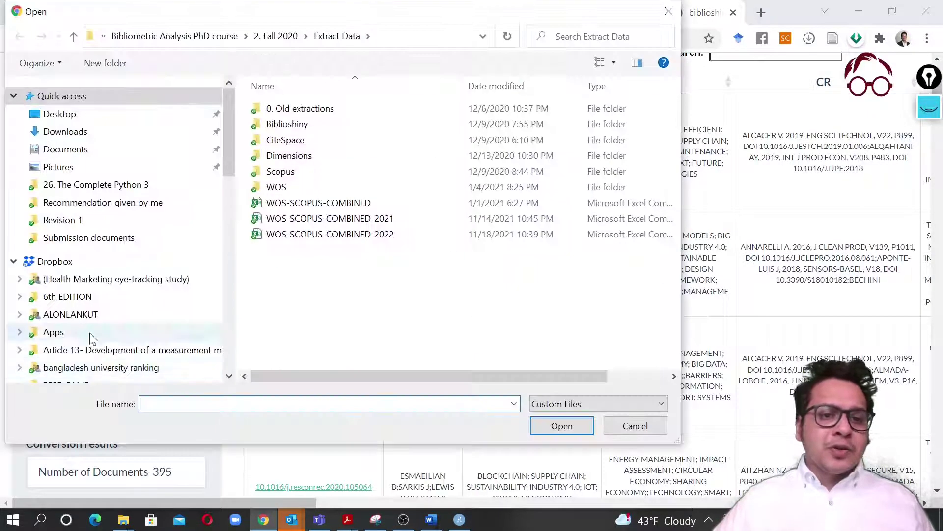
pyautogui.click(347, 235)
pyautogui.click(568, 431)
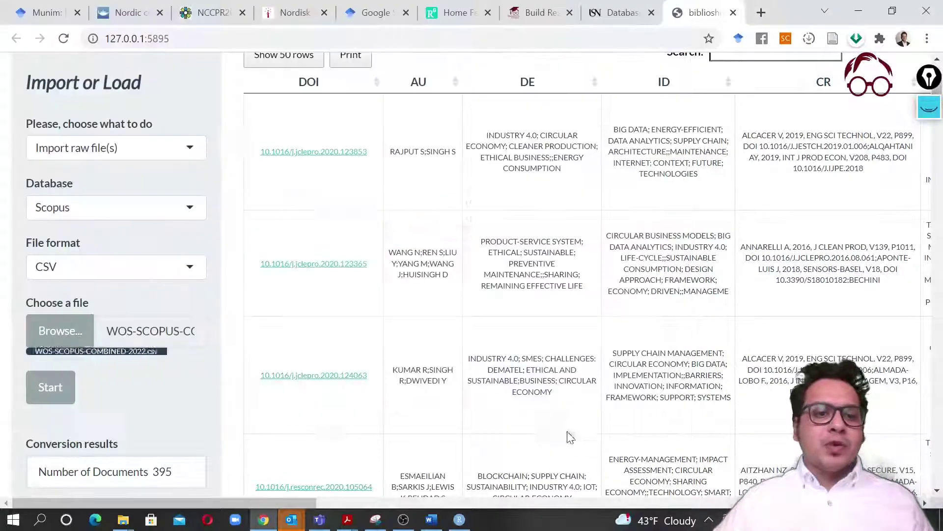
pyautogui.click(53, 392)
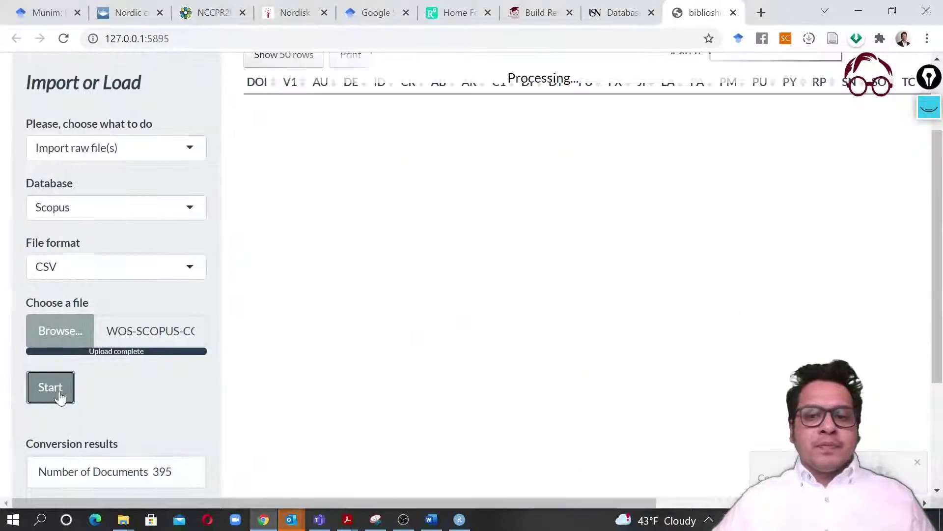
# Step: Open the dataset's Main Information and examine the collection's timespan, sources, documents, document types and author statistics
pyautogui.scroll(2, 471, 265)
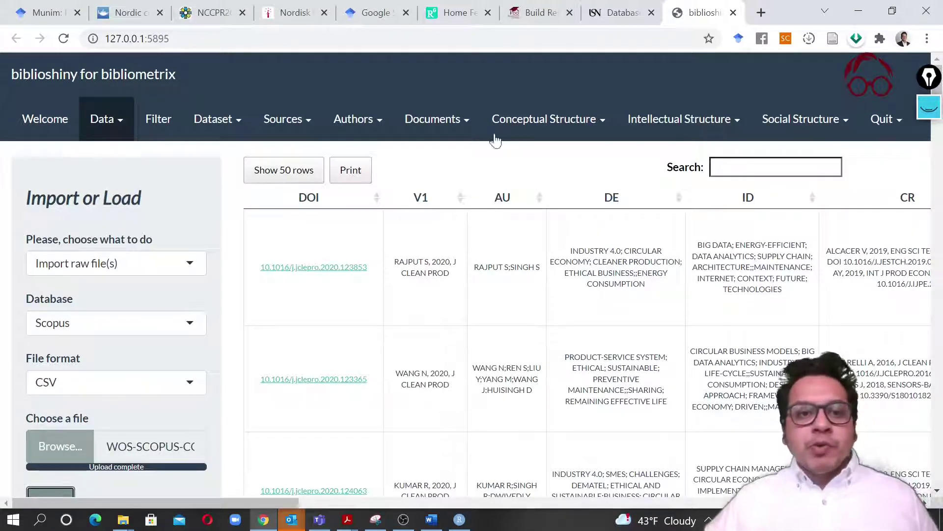
pyautogui.click(234, 123)
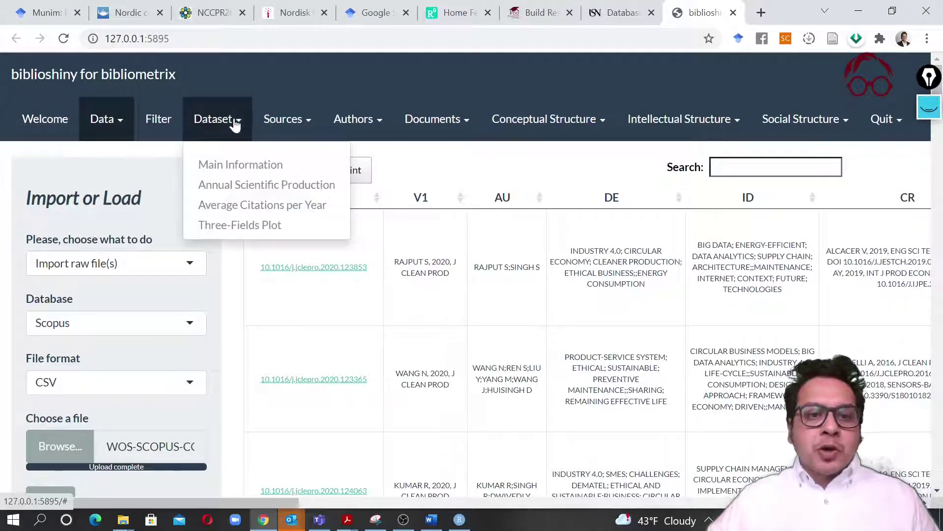
pyautogui.click(271, 166)
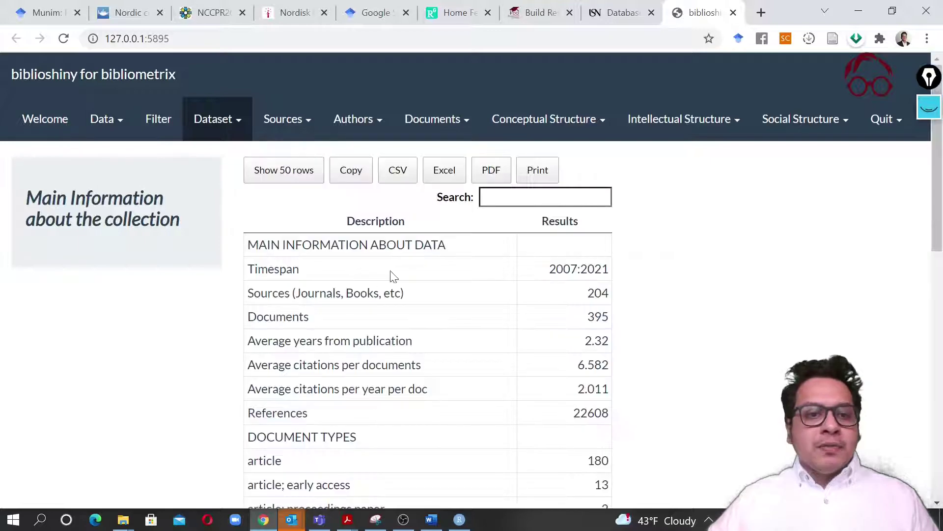
pyautogui.scroll(-7, 453, 228)
pyautogui.scroll(-5, 525, 312)
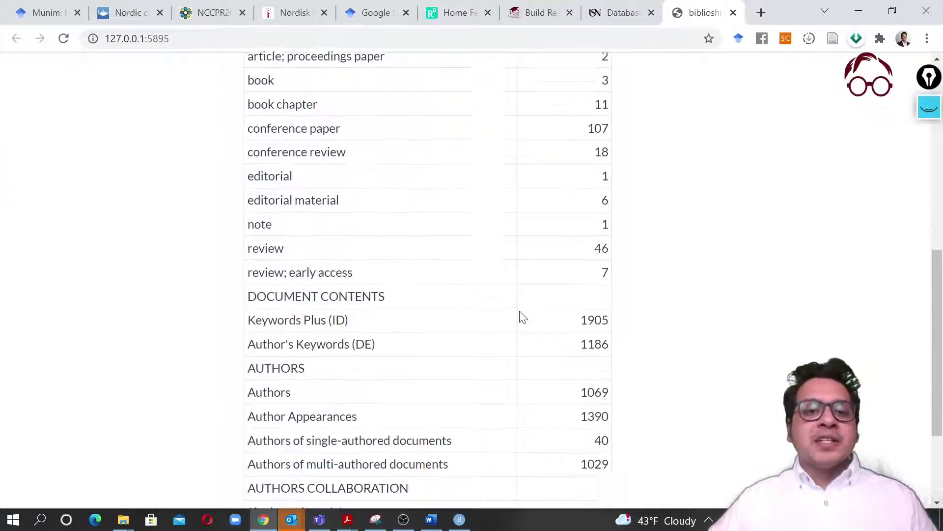
pyautogui.scroll(10, 521, 316)
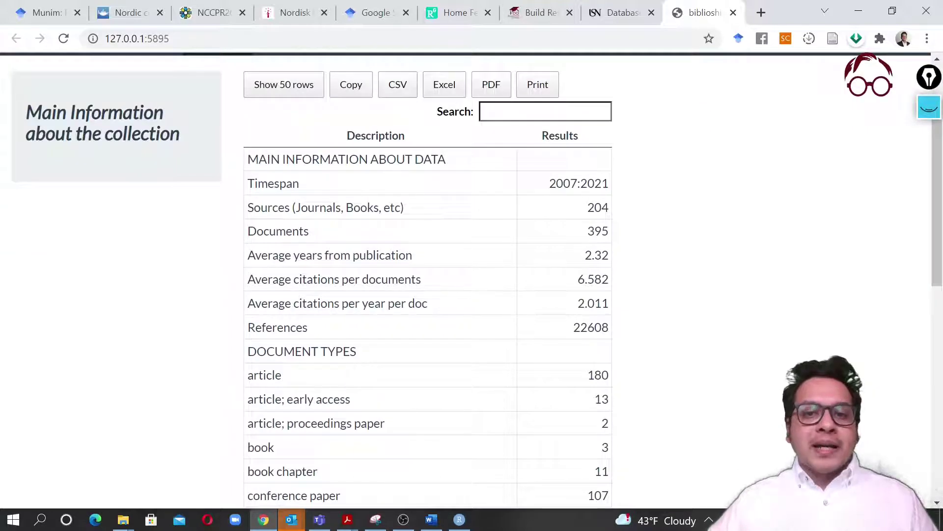
pyautogui.moveTo(547, 184); pyautogui.dragTo(612, 228)
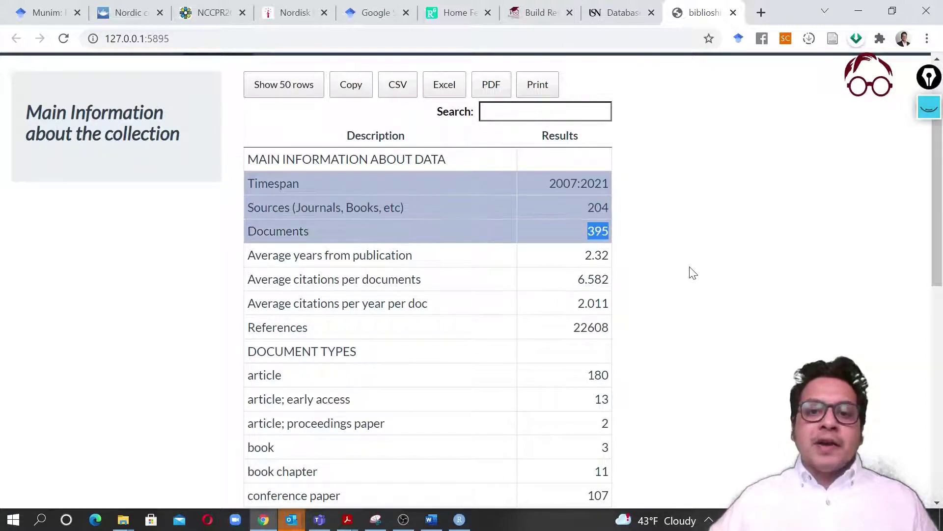
pyautogui.scroll(-10, 681, 215)
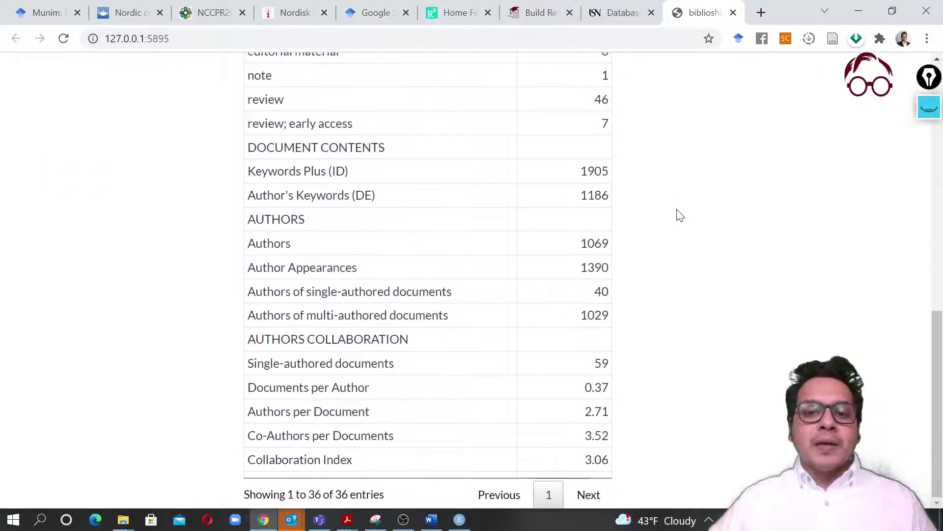
pyautogui.scroll(12, 677, 227)
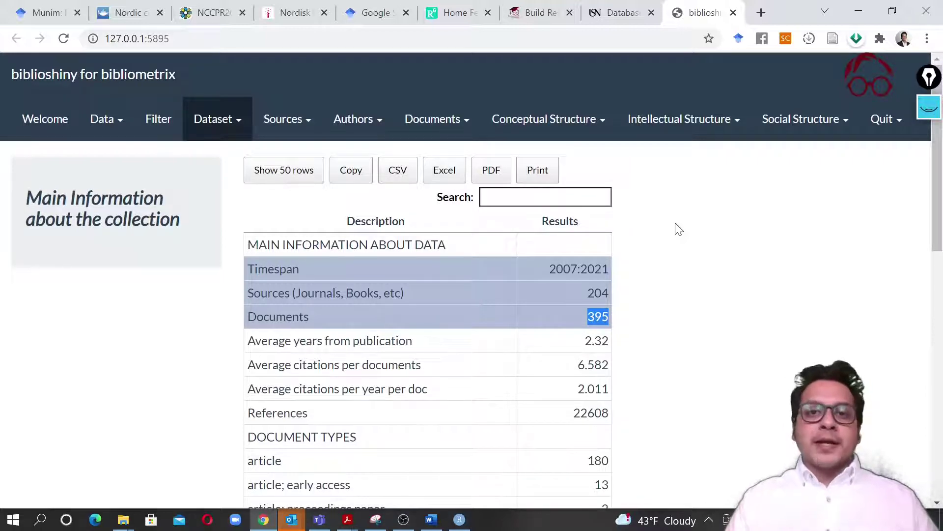
# Step: Switch to RStudio, show the mergedata_balancedscorecard.R script and examine the Scopus and WOS file paths loaded on lines 8 to 12
pyautogui.click(459, 519)
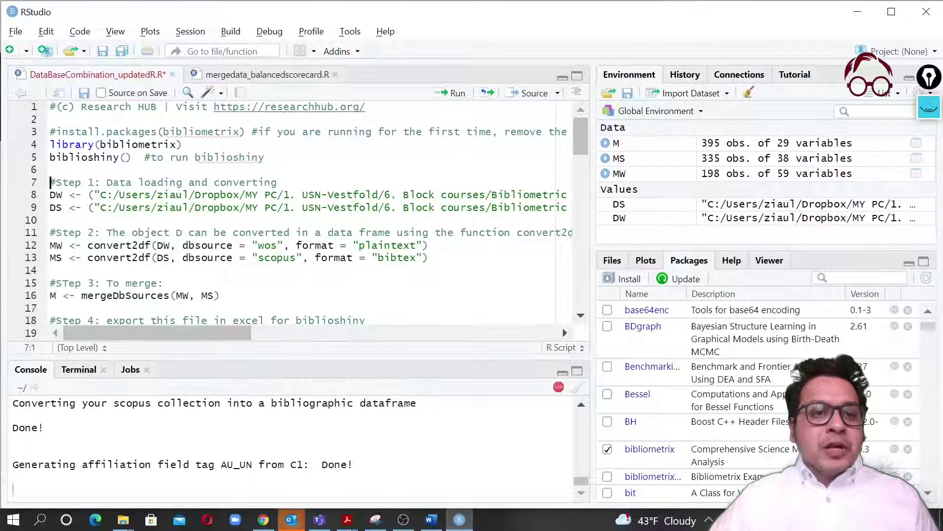
pyautogui.click(255, 74)
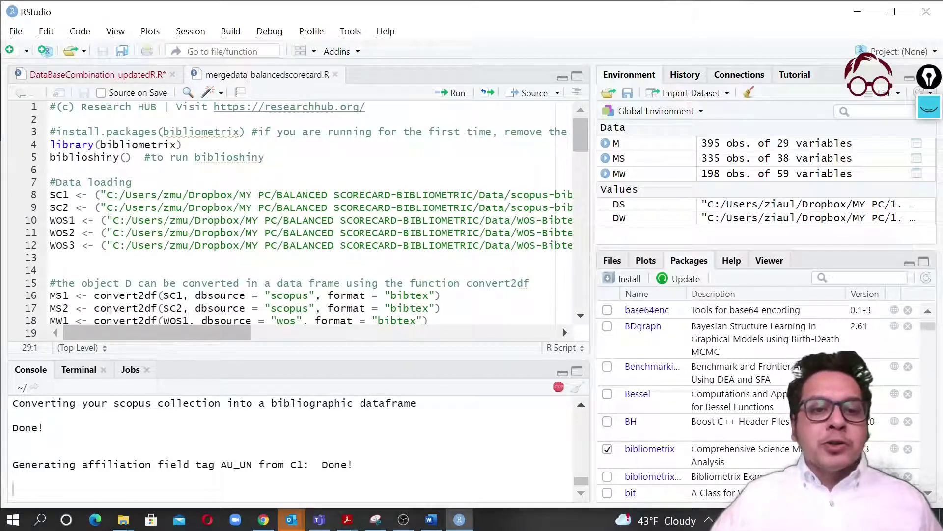
pyautogui.click(50, 195)
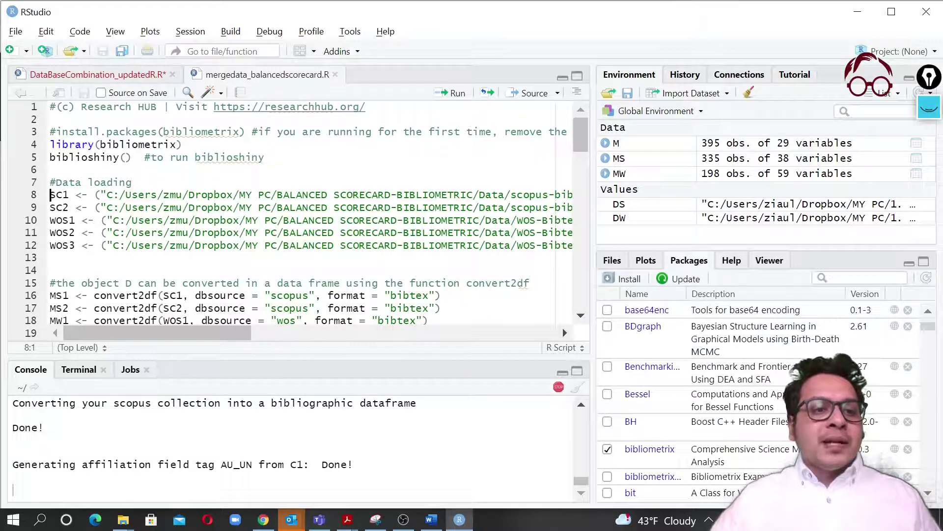
pyautogui.click(33, 195)
pyautogui.click(40, 207)
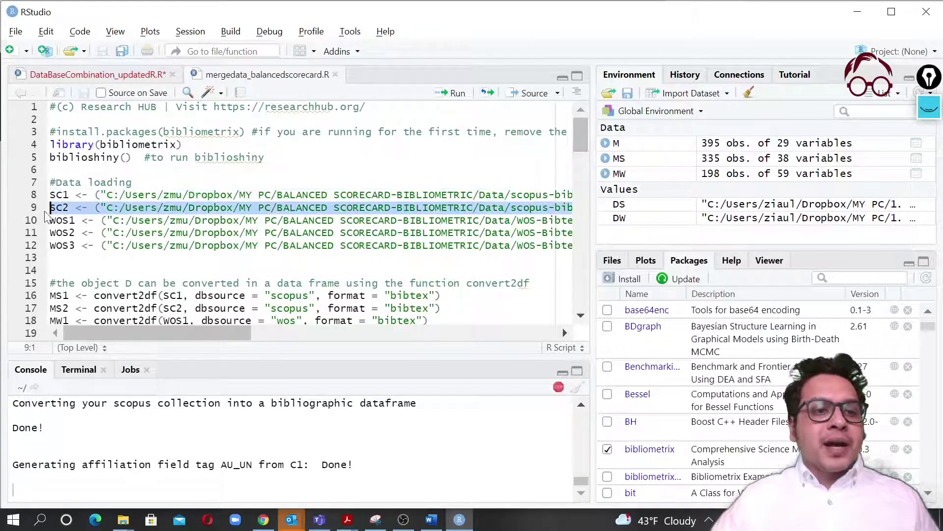
pyautogui.click(37, 220)
pyautogui.click(36, 232)
pyautogui.click(36, 246)
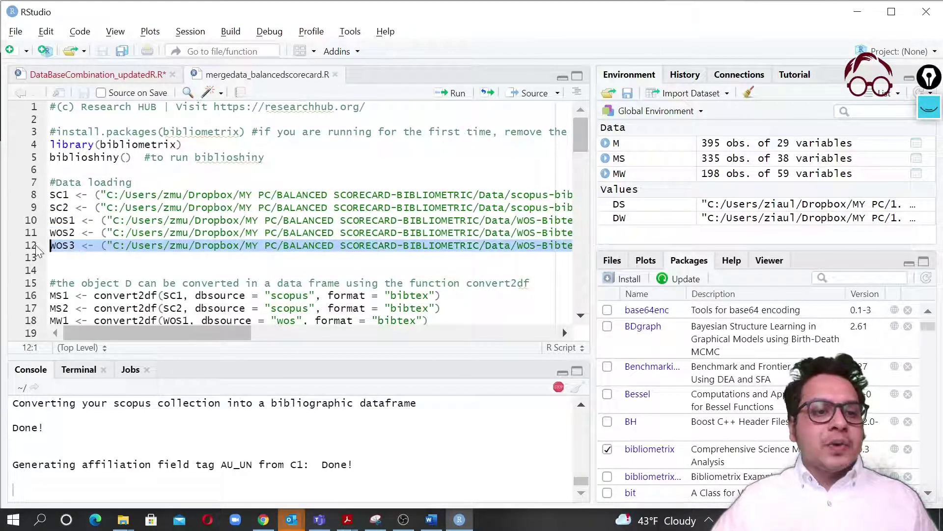
pyautogui.moveTo(221, 333); pyautogui.dragTo(377, 333)
pyautogui.click(112, 207)
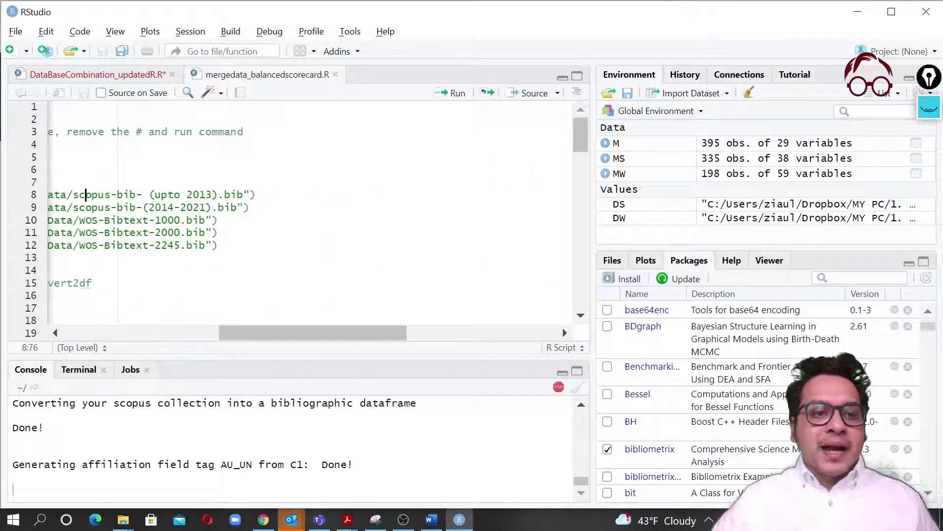
pyautogui.press('Down')
pyautogui.press('Down')
pyautogui.press('Down')
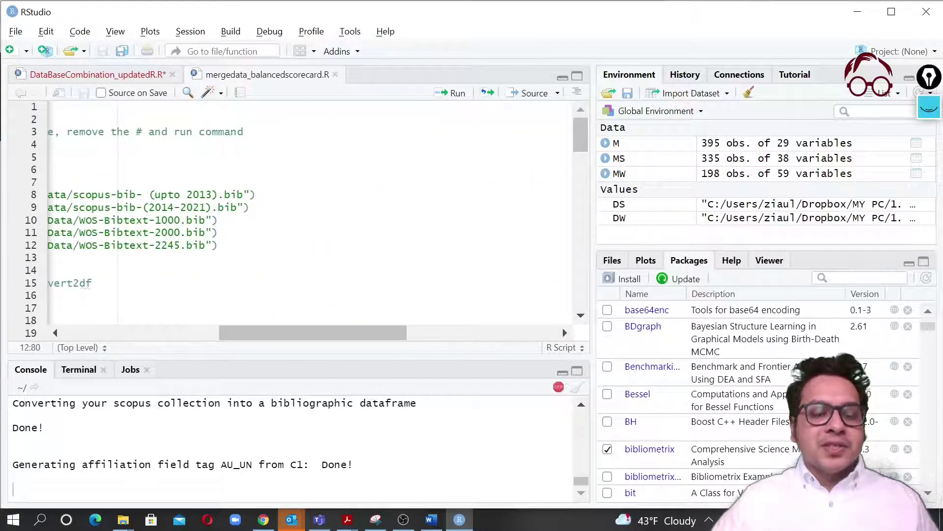
# Step: Examine the convert2df commands on lines 16 to 20 that convert the two Scopus and three WOS files
pyautogui.hscroll(-8, 112, 246)
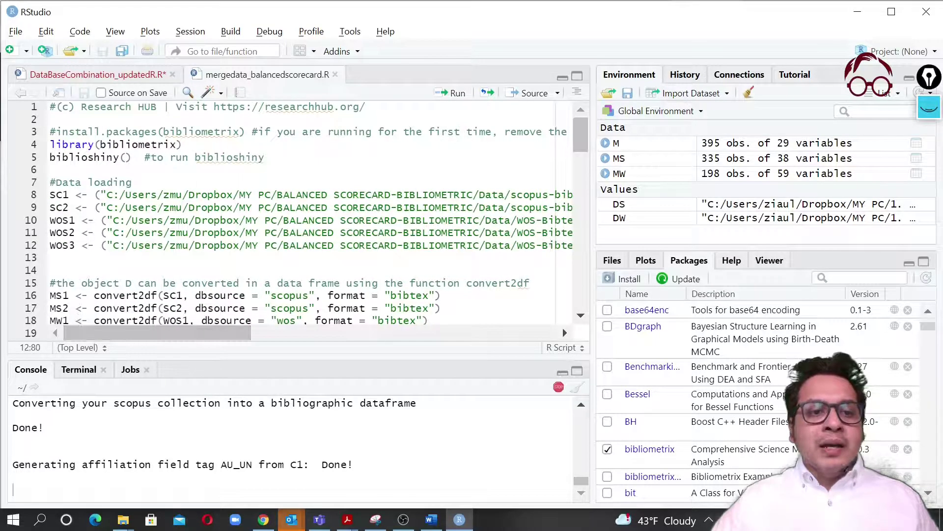
pyautogui.scroll(-2, 295, 211)
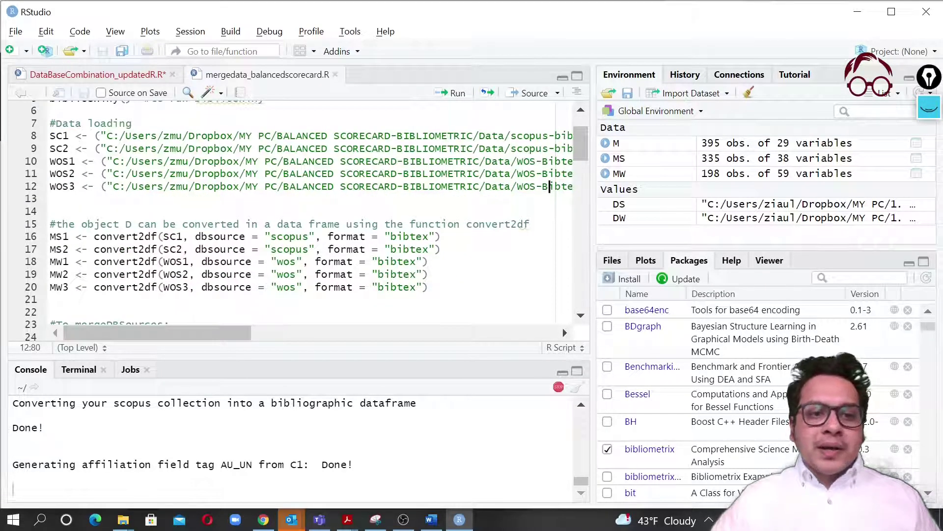
pyautogui.click(69, 237)
pyautogui.press('Down')
pyautogui.click(70, 262)
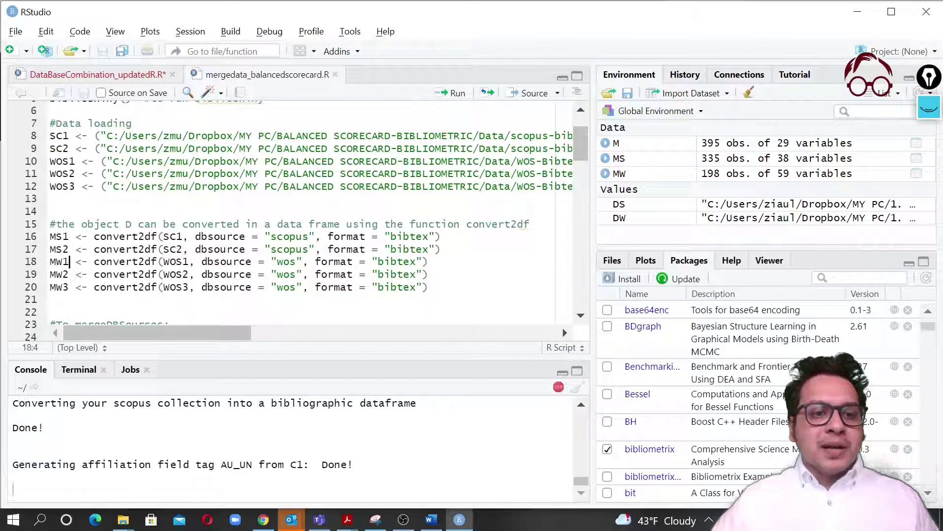
pyautogui.doubleClick(59, 287)
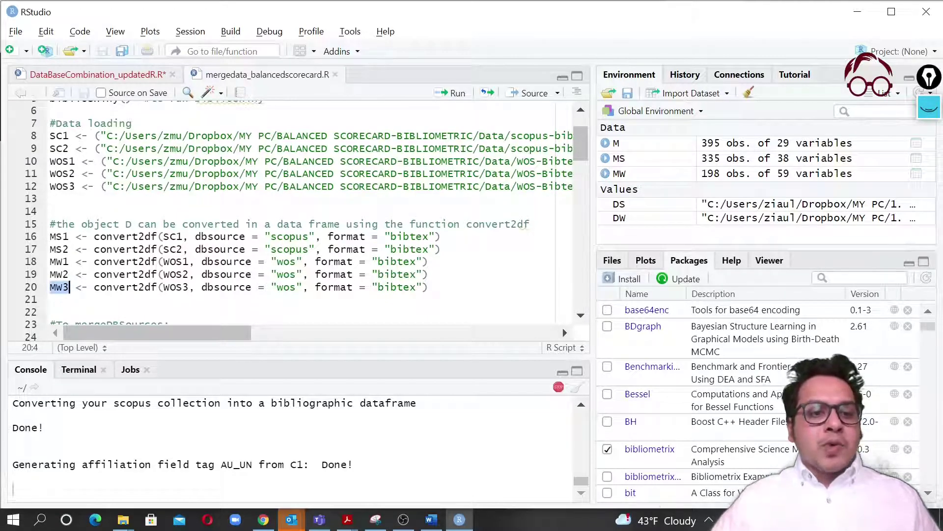
pyautogui.click(127, 287)
pyautogui.click(189, 236)
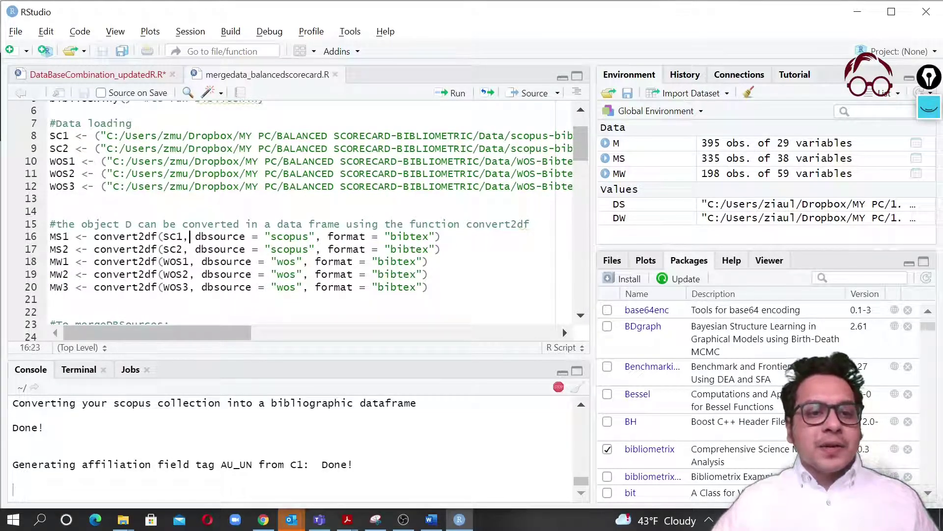
# Step: Examine the mergeDbSources command on line 24 and the write.csv export command on line 27
pyautogui.scroll(-3, 47, 222)
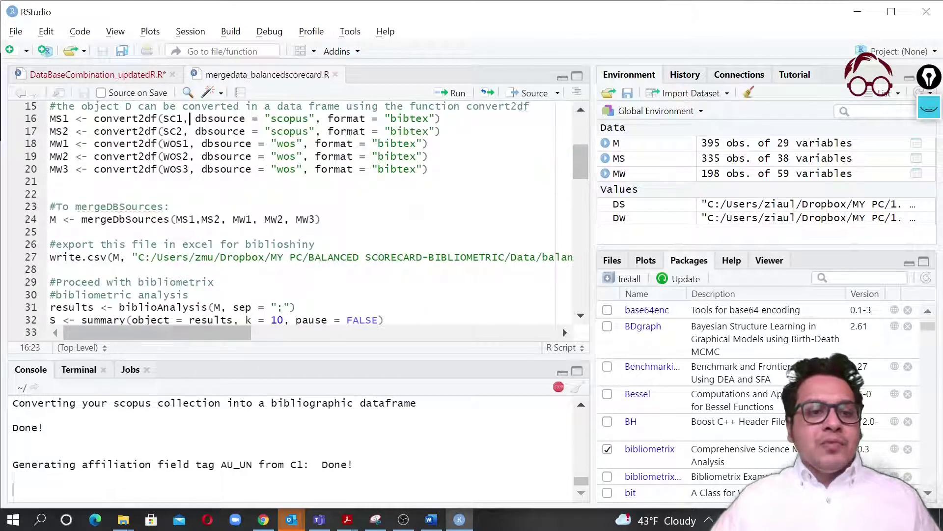
pyautogui.click(197, 220)
pyautogui.scroll(2, 196, 221)
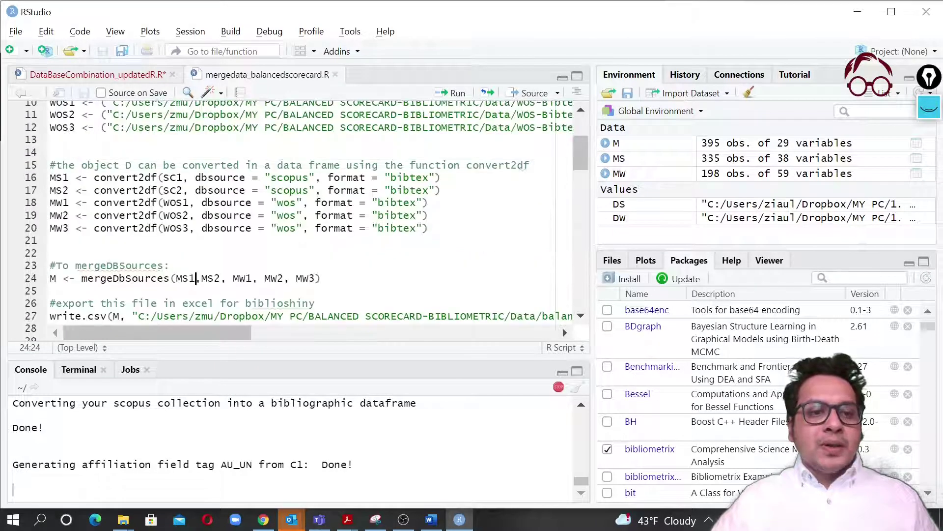
pyautogui.click(322, 278)
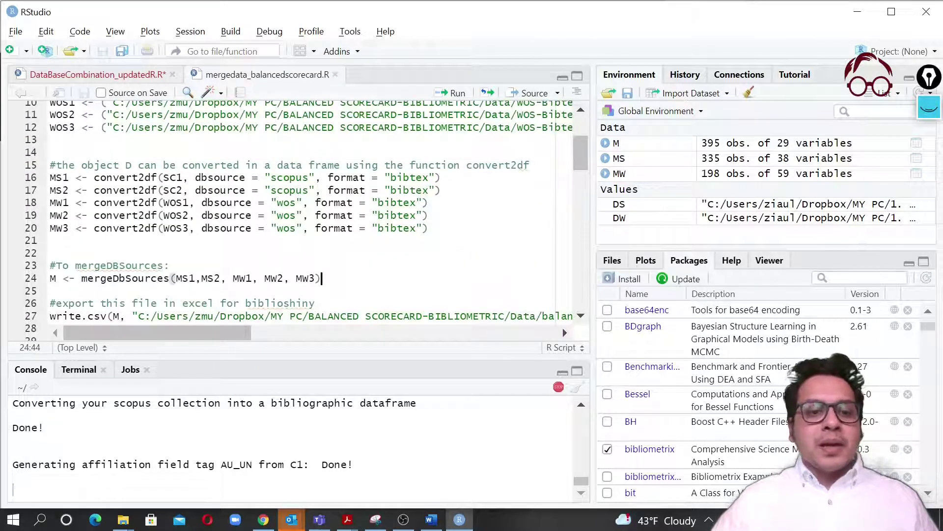
pyautogui.scroll(-2, 307, 220)
pyautogui.click(69, 257)
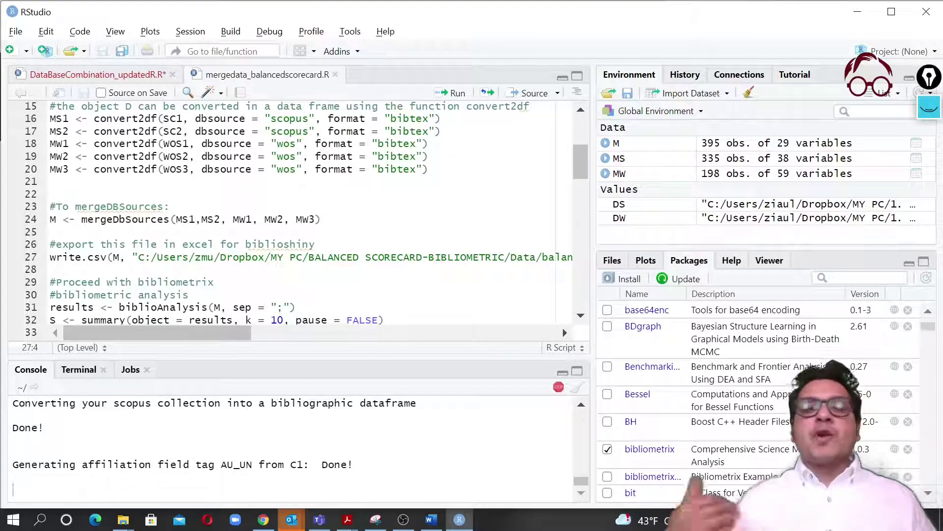